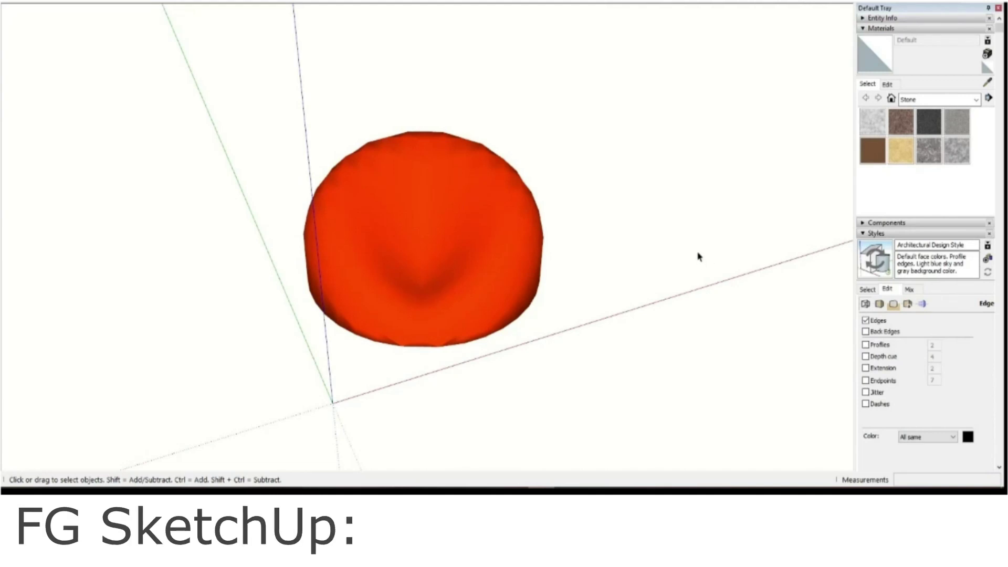
- Orbit to a low angle on the red beanbag, then enter its group to show the whole triangulated mesh
{"action": "mouse_move", "coordinate": [540, 308]}
{"action": "middle_mouse_down"}
{"action": "mouse_move", "coordinate": [416, 203]}
{"action": "mouse_move", "coordinate": [547, 231]}
{"action": "mouse_move", "coordinate": [405, 281]}
{"action": "mouse_move", "coordinate": [459, 270]}
{"action": "mouse_move", "coordinate": [578, 304]}
{"action": "mouse_move", "coordinate": [234, 293]}
{"action": "mouse_move", "coordinate": [641, 326]}
{"action": "mouse_move", "coordinate": [346, 315]}
{"action": "mouse_move", "coordinate": [248, 299]}
{"action": "middle_mouse_up"}
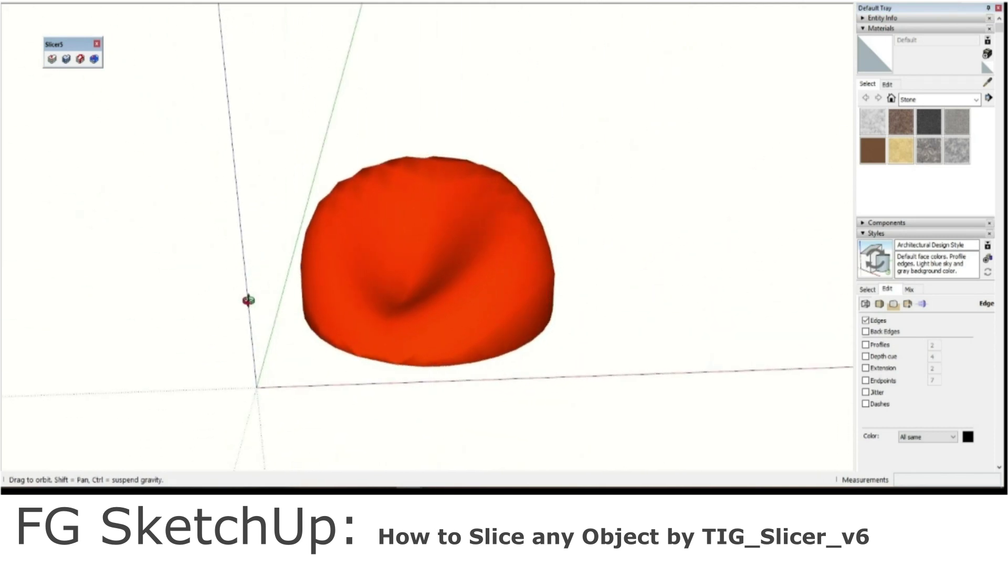
{"action": "triple_click", "coordinate": [412, 300]}
{"action": "mouse_move", "coordinate": [423, 297]}
{"action": "middle_mouse_down"}
{"action": "mouse_move", "coordinate": [431, 279]}
{"action": "mouse_move", "coordinate": [414, 294]}
{"action": "mouse_move", "coordinate": [400, 287]}
{"action": "mouse_move", "coordinate": [484, 325]}
{"action": "mouse_move", "coordinate": [592, 196]}
{"action": "mouse_move", "coordinate": [499, 275]}
{"action": "mouse_move", "coordinate": [458, 329]}
{"action": "middle_mouse_up"}
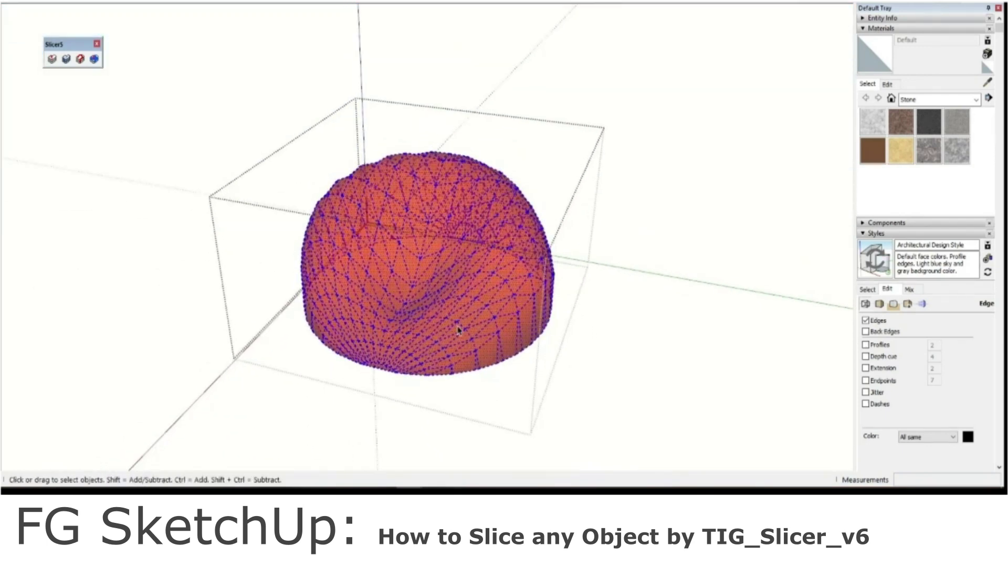
- Run Slicer5 on the beanbag with Axis X and Centralization Slice
{"action": "left_click", "coordinate": [472, 310]}
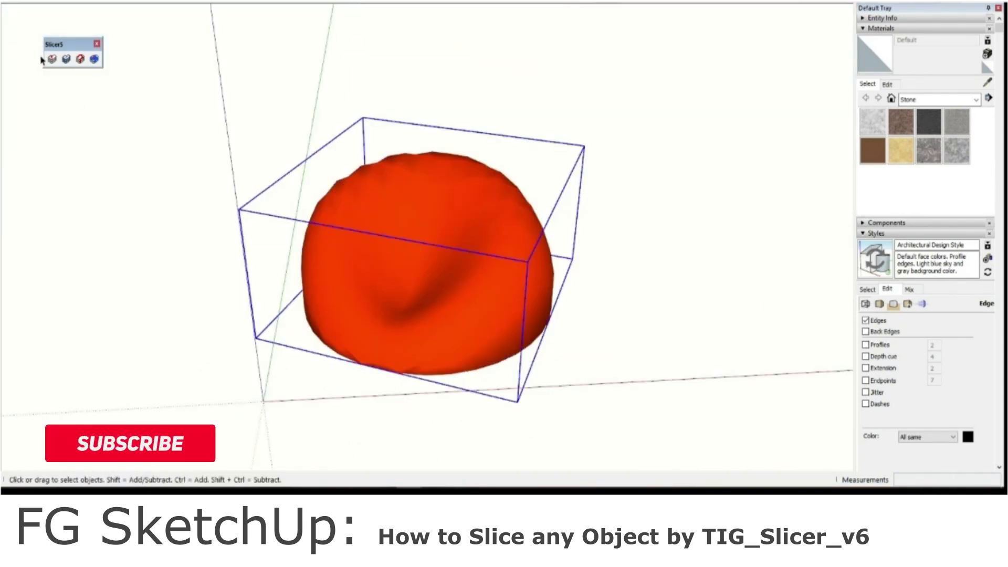
{"action": "left_click_drag", "start_coordinate": [63, 44], "coordinate": [115, 44]}
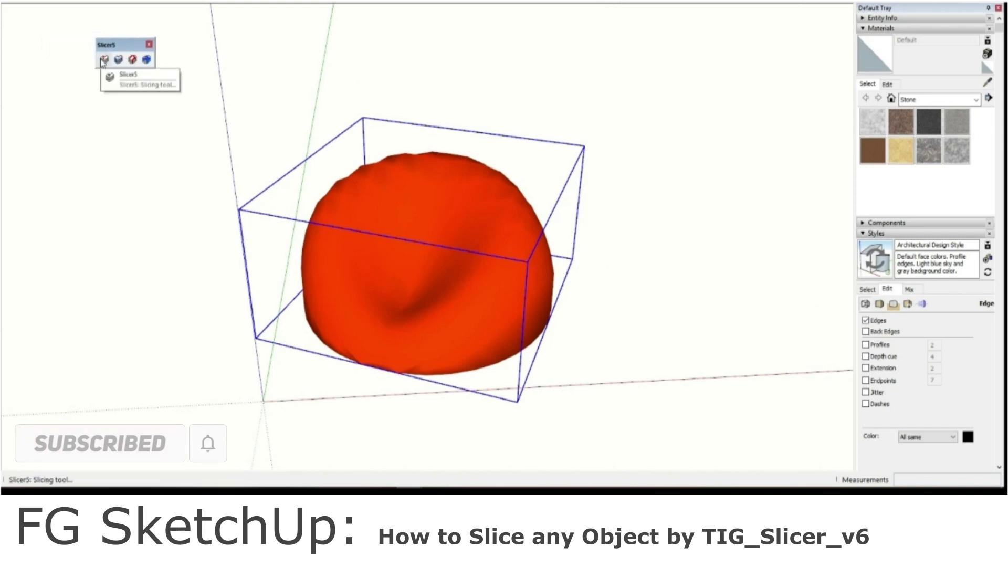
{"action": "left_click", "coordinate": [104, 60]}
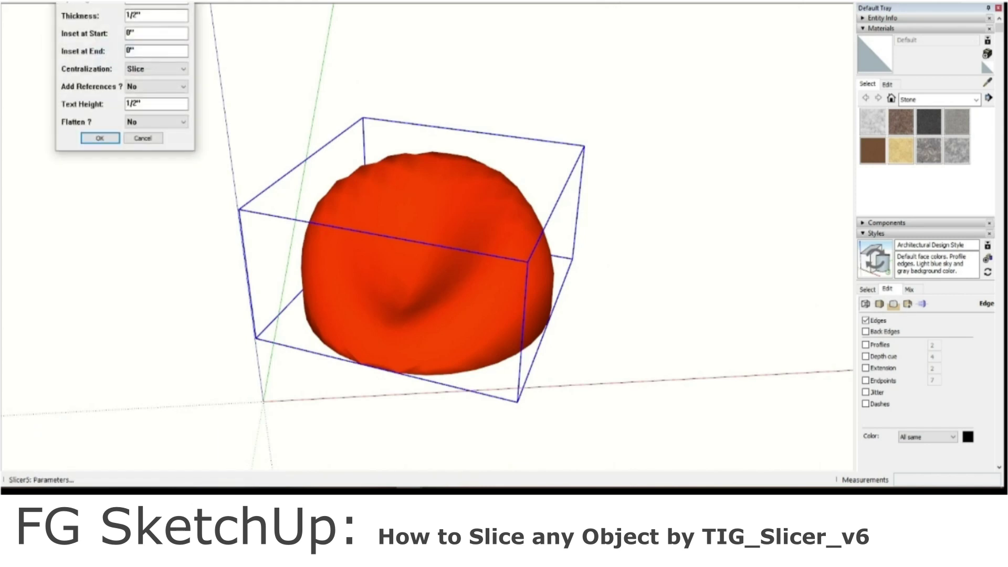
{"action": "left_click_drag", "start_coordinate": [140, 1], "coordinate": [720, 97]}
{"action": "left_click", "coordinate": [727, 121]}
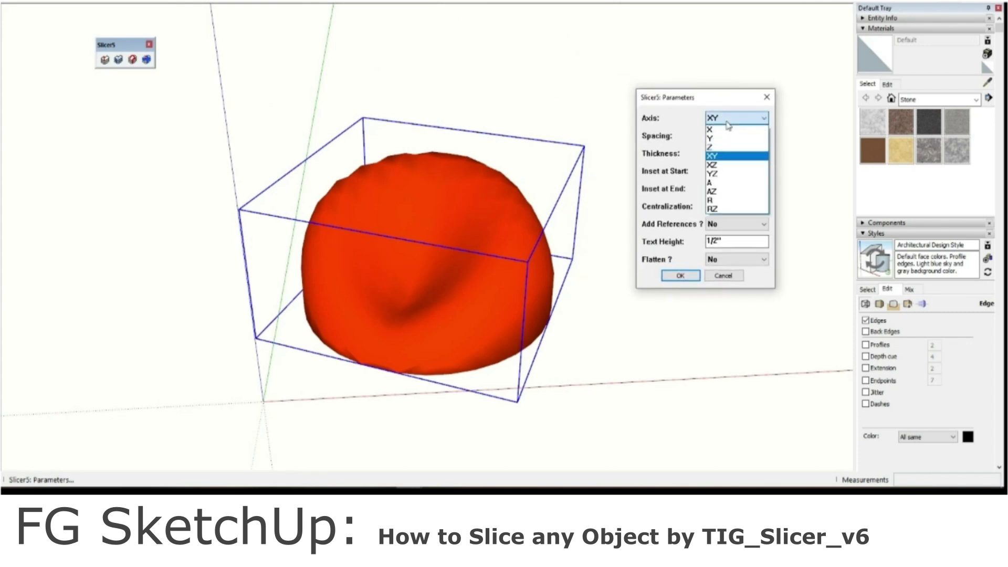
{"action": "left_click", "coordinate": [727, 130]}
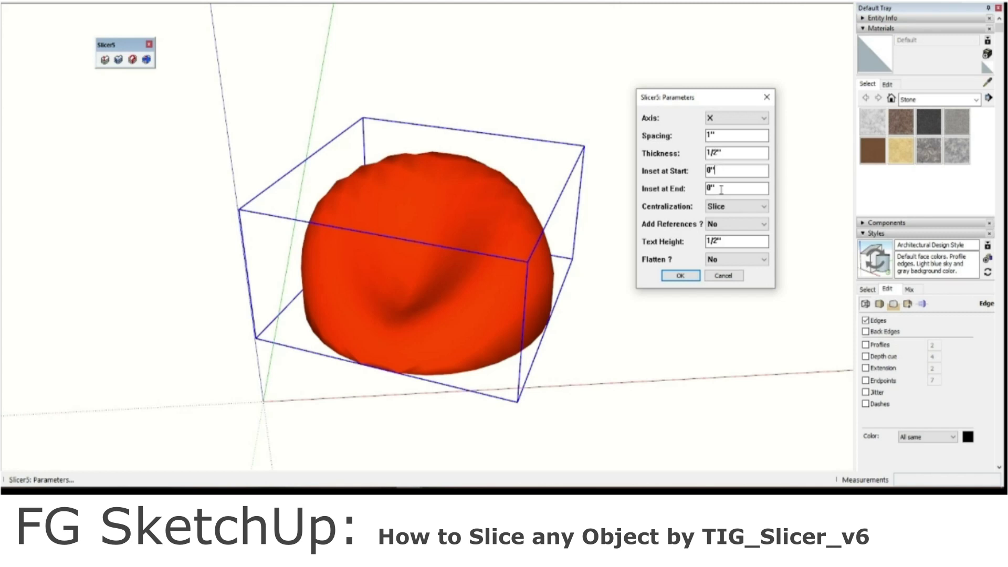
{"action": "left_click", "coordinate": [724, 209]}
{"action": "left_click", "coordinate": [723, 219]}
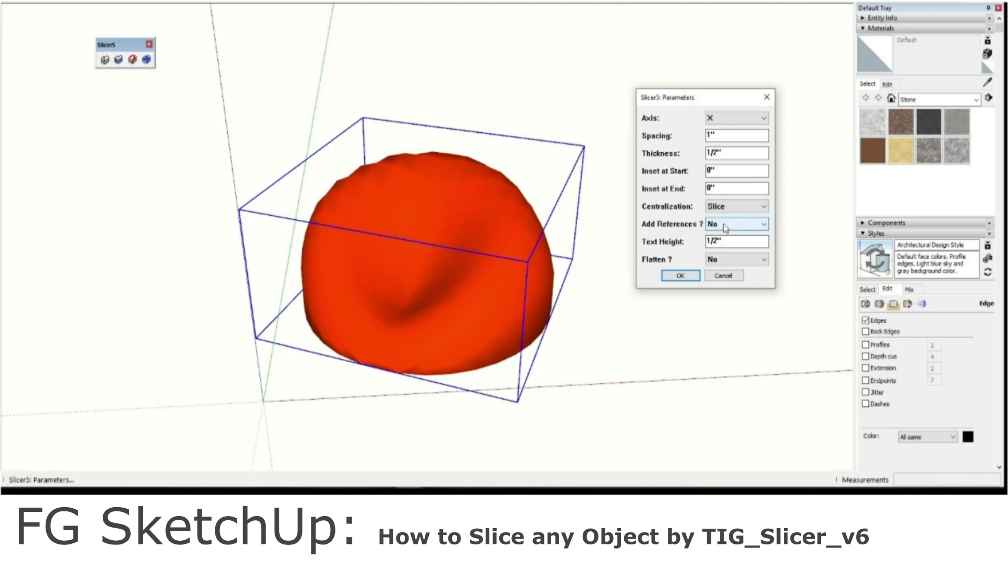
{"action": "left_click", "coordinate": [683, 276]}
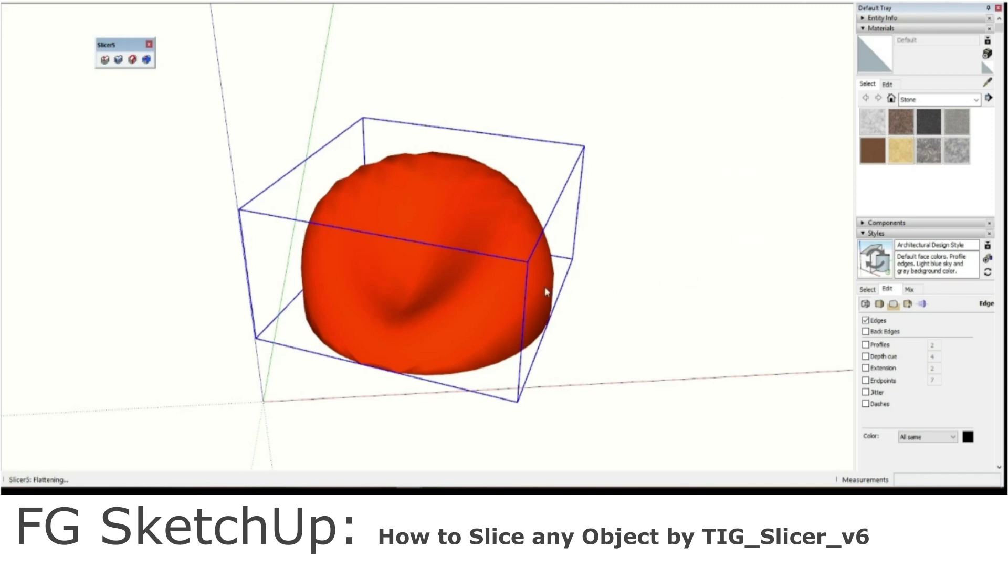
- Orbit and zoom to inspect the X slices, then undo back to the solid blob
{"action": "mouse_move", "coordinate": [522, 277]}
{"action": "middle_mouse_down"}
{"action": "mouse_move", "coordinate": [415, 322]}
{"action": "mouse_move", "coordinate": [365, 265]}
{"action": "mouse_move", "coordinate": [458, 265]}
{"action": "middle_mouse_up"}
{"action": "scroll", "coordinate": [414, 323], "scroll_direction": "up", "scroll_amount": 3}
{"action": "scroll", "coordinate": [413, 323], "scroll_direction": "up", "scroll_amount": 2}
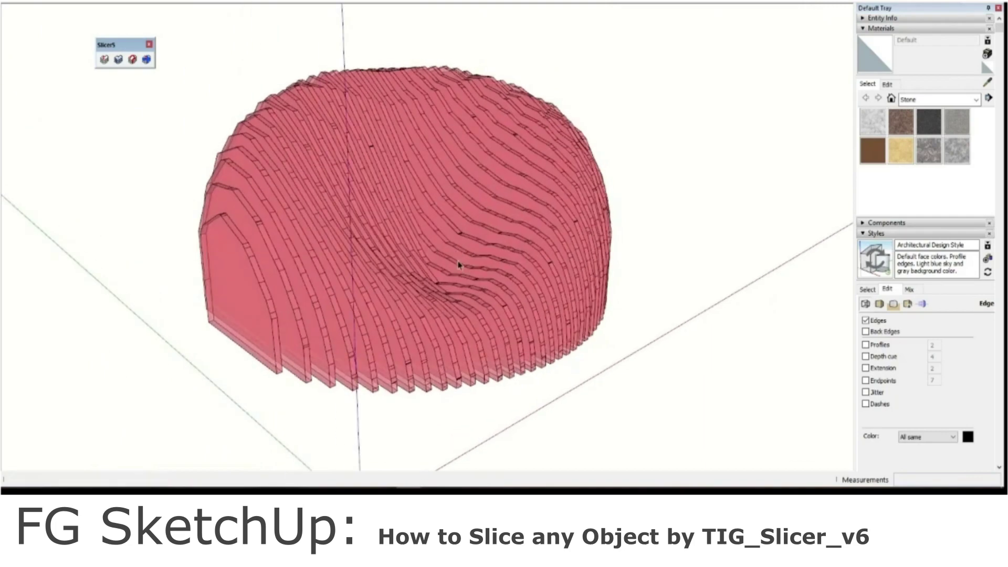
{"action": "middle_click_drag", "start_coordinate": [458, 265], "coordinate": [444, 262]}
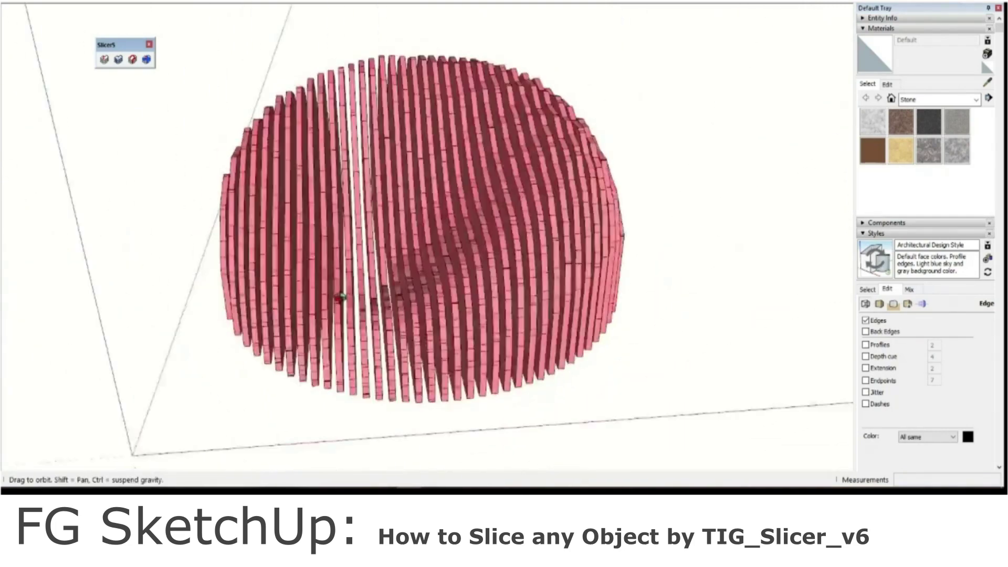
{"action": "mouse_move", "coordinate": [444, 262]}
{"action": "middle_mouse_down"}
{"action": "mouse_move", "coordinate": [471, 256]}
{"action": "mouse_move", "coordinate": [419, 241]}
{"action": "middle_mouse_up"}
{"action": "key", "text": "ctrl+z"}
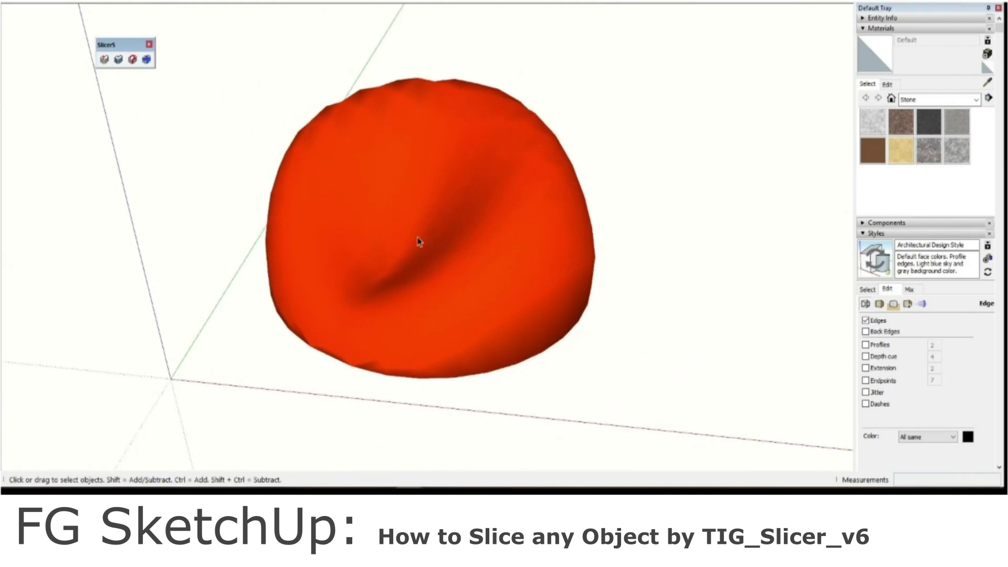
{"action": "left_click", "coordinate": [105, 61]}
- Slice the beanbag along Y, inspect the green slices, then undo the slicing
{"action": "left_click", "coordinate": [503, 229]}
{"action": "left_click", "coordinate": [434, 189]}
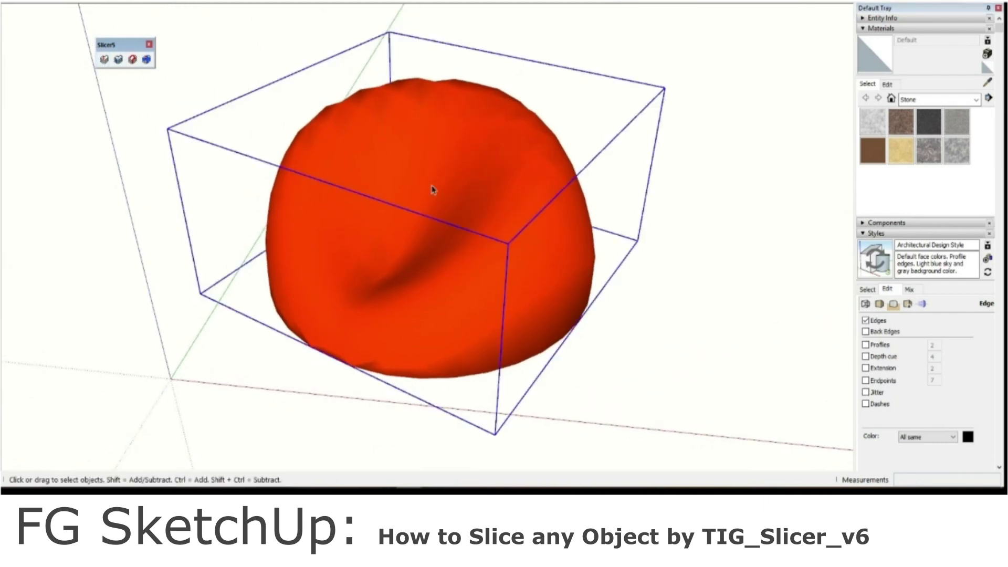
{"action": "left_click", "coordinate": [103, 60]}
{"action": "left_click", "coordinate": [506, 129]}
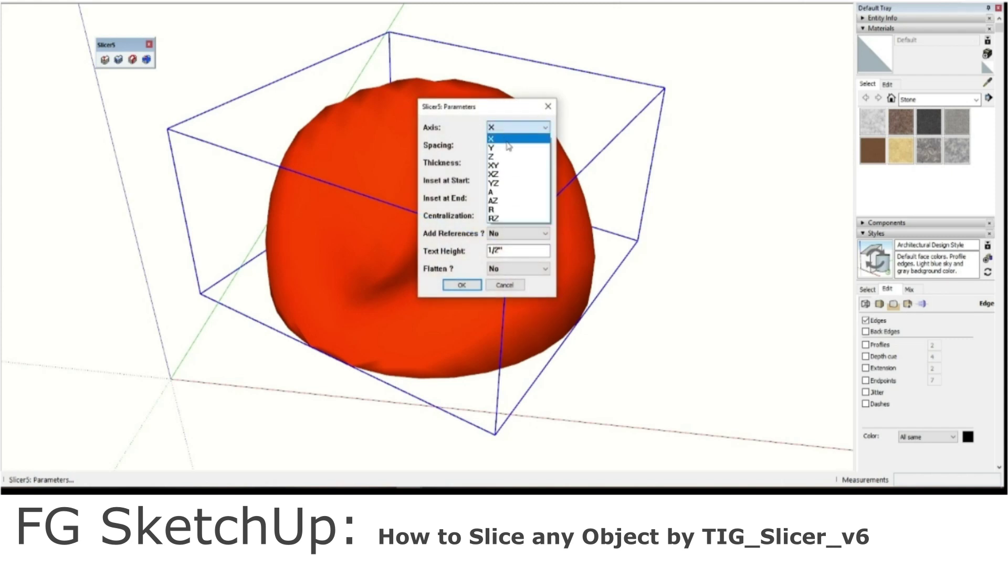
{"action": "left_click", "coordinate": [507, 149]}
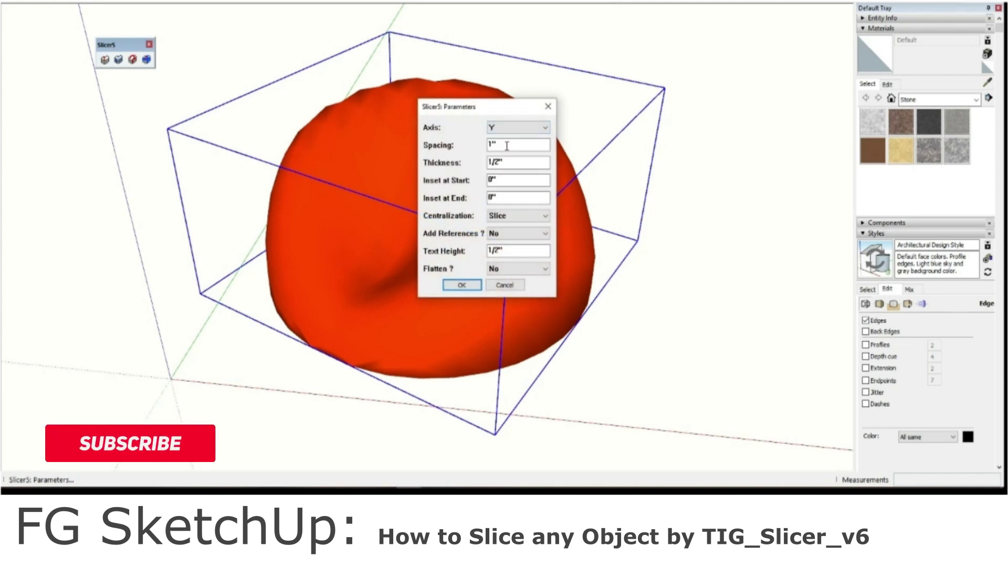
{"action": "left_click", "coordinate": [470, 285]}
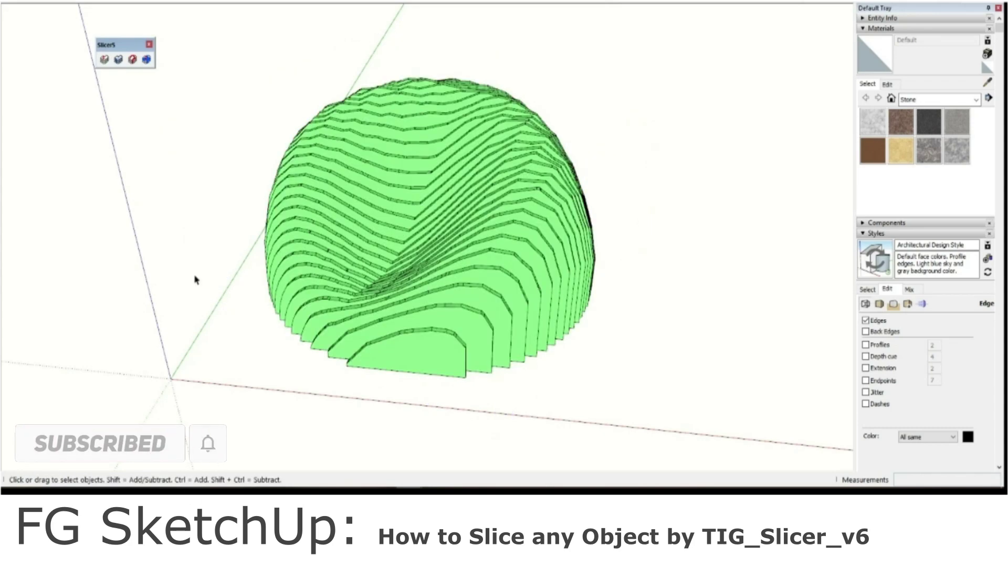
{"action": "mouse_move", "coordinate": [293, 280]}
{"action": "middle_mouse_down"}
{"action": "mouse_move", "coordinate": [86, 308]}
{"action": "mouse_move", "coordinate": [401, 283]}
{"action": "mouse_move", "coordinate": [219, 252]}
{"action": "mouse_move", "coordinate": [590, 288]}
{"action": "mouse_move", "coordinate": [135, 270]}
{"action": "mouse_move", "coordinate": [513, 279]}
{"action": "mouse_move", "coordinate": [441, 282]}
{"action": "mouse_move", "coordinate": [595, 317]}
{"action": "mouse_move", "coordinate": [493, 266]}
{"action": "mouse_move", "coordinate": [419, 265]}
{"action": "middle_mouse_up"}
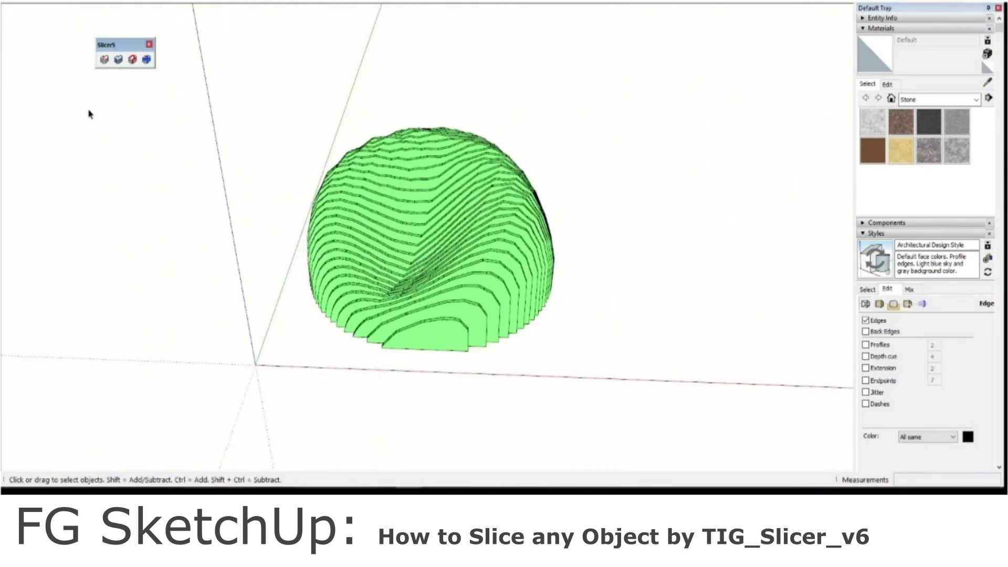
{"action": "key", "text": "ctrl+z"}
- Slice the beanbag along Z, view the layers from a low side angle, then undo
{"action": "left_click", "coordinate": [422, 210]}
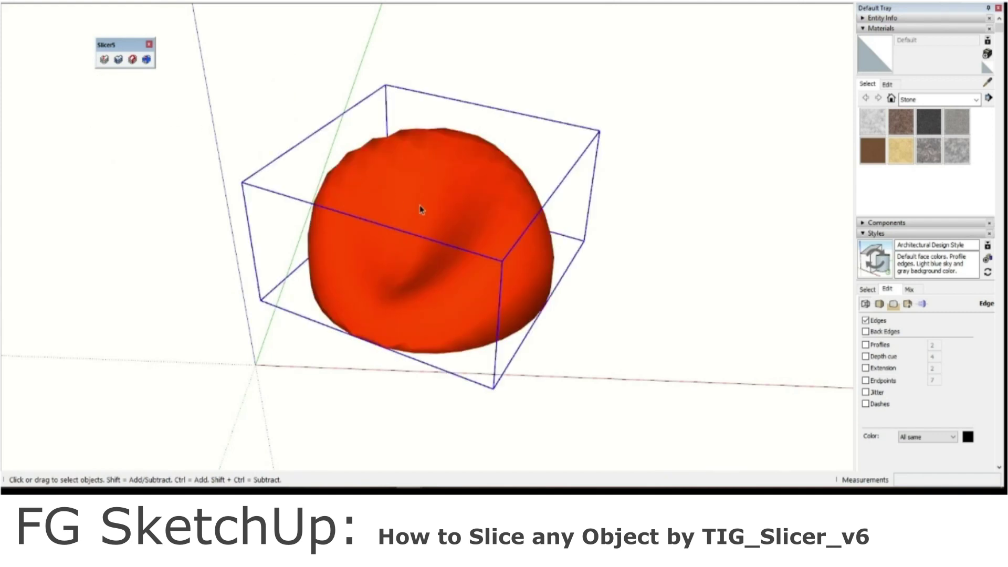
{"action": "left_click", "coordinate": [104, 59]}
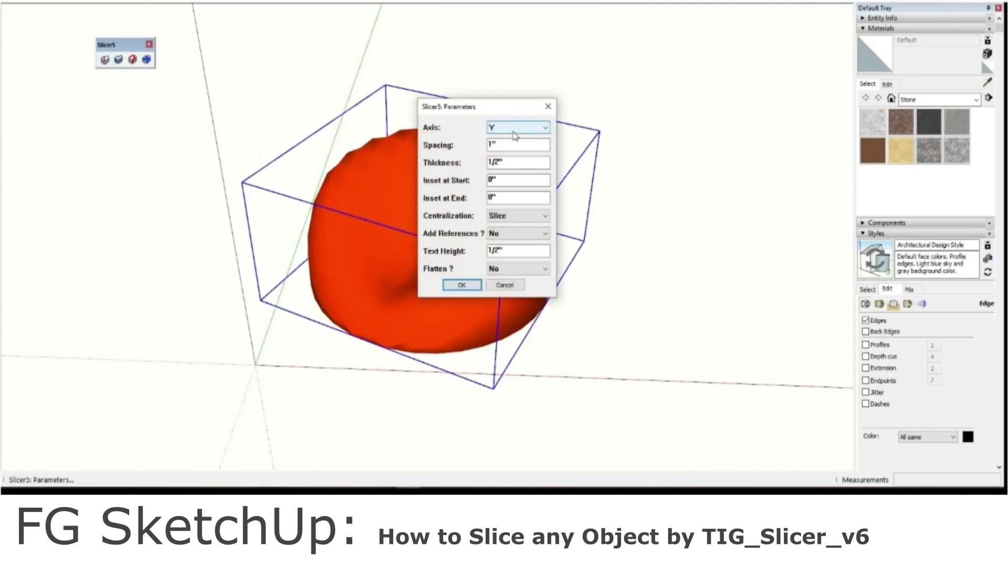
{"action": "left_click", "coordinate": [514, 129]}
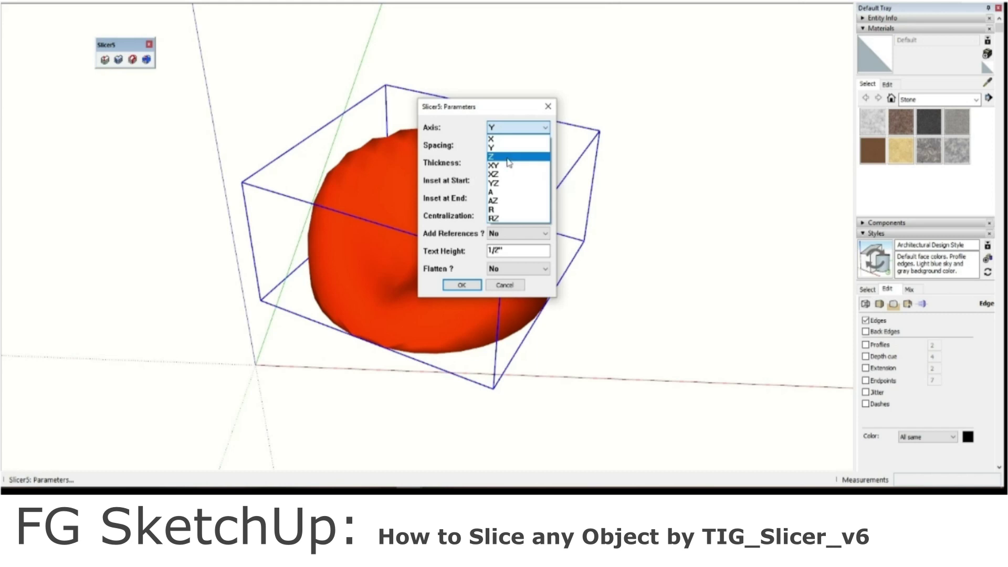
{"action": "left_click", "coordinate": [508, 157]}
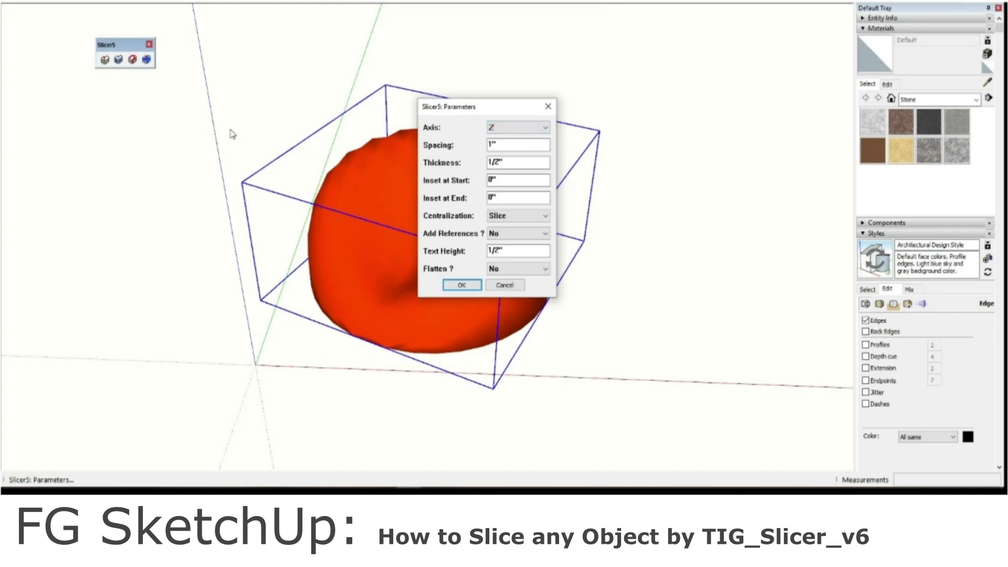
{"action": "left_click", "coordinate": [461, 285]}
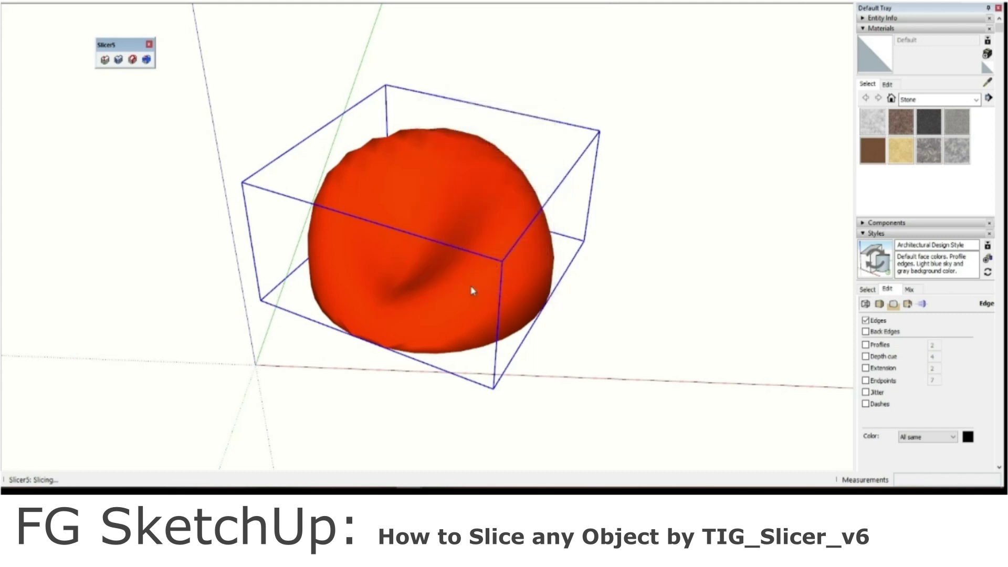
{"action": "mouse_move", "coordinate": [561, 305]}
{"action": "middle_mouse_down"}
{"action": "mouse_move", "coordinate": [424, 150]}
{"action": "mouse_move", "coordinate": [428, 225]}
{"action": "mouse_move", "coordinate": [450, 279]}
{"action": "mouse_move", "coordinate": [547, 313]}
{"action": "mouse_move", "coordinate": [553, 252]}
{"action": "mouse_move", "coordinate": [488, 236]}
{"action": "mouse_move", "coordinate": [329, 288]}
{"action": "mouse_move", "coordinate": [373, 189]}
{"action": "mouse_move", "coordinate": [374, 153]}
{"action": "mouse_move", "coordinate": [345, 261]}
{"action": "mouse_move", "coordinate": [483, 285]}
{"action": "mouse_move", "coordinate": [497, 310]}
{"action": "middle_mouse_up"}
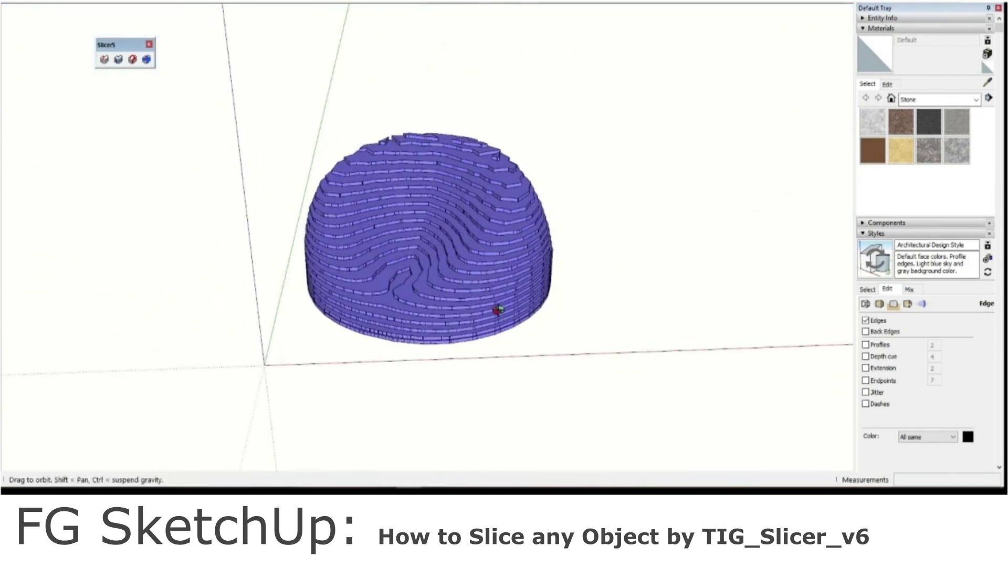
{"action": "key", "text": "ctrl+z"}
- Run Slicer5 on the beanbag with Axis XY and Slot = Yes for the Y slices
{"action": "left_click", "coordinate": [455, 275]}
{"action": "left_click", "coordinate": [105, 59]}
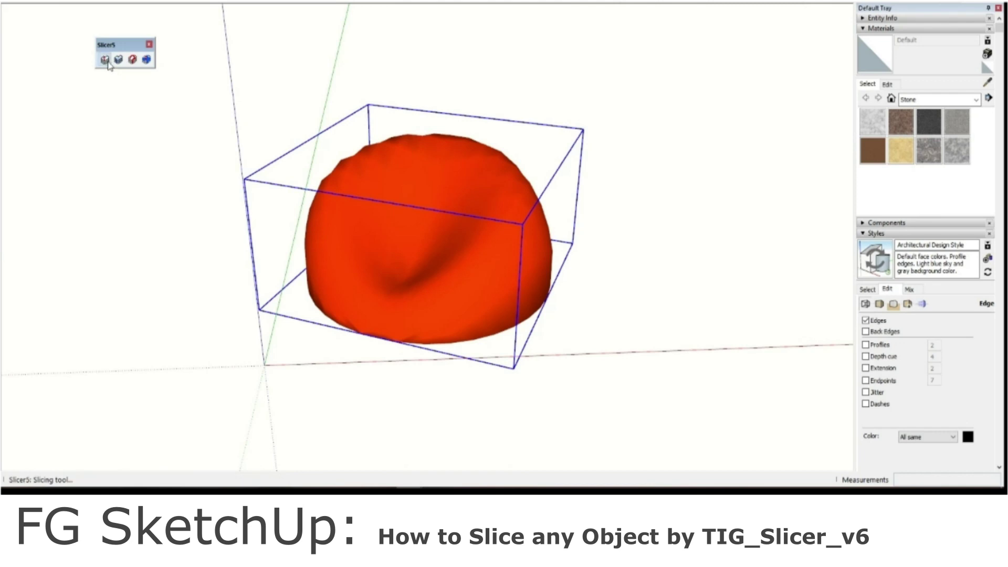
{"action": "left_click", "coordinate": [512, 131]}
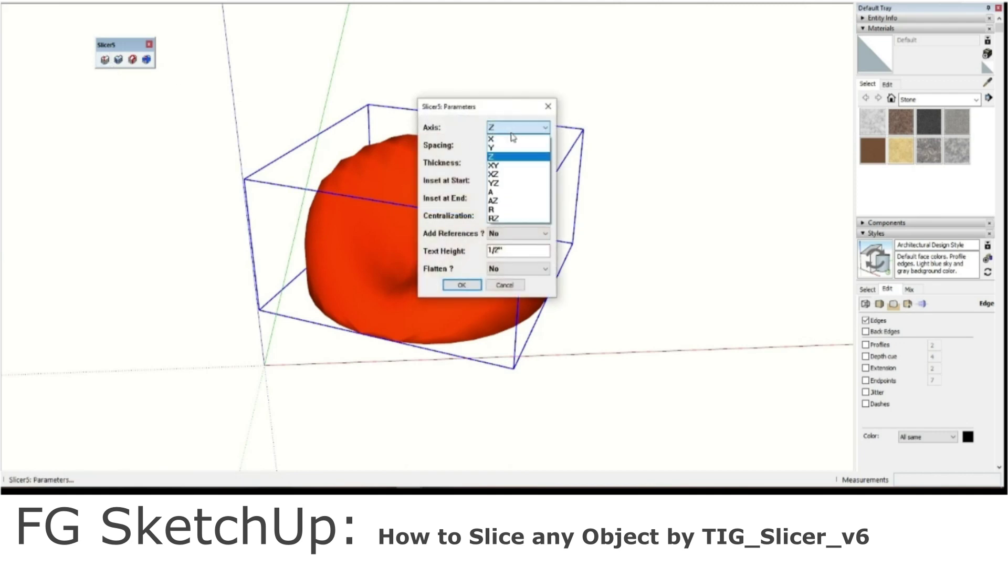
{"action": "left_click", "coordinate": [505, 166]}
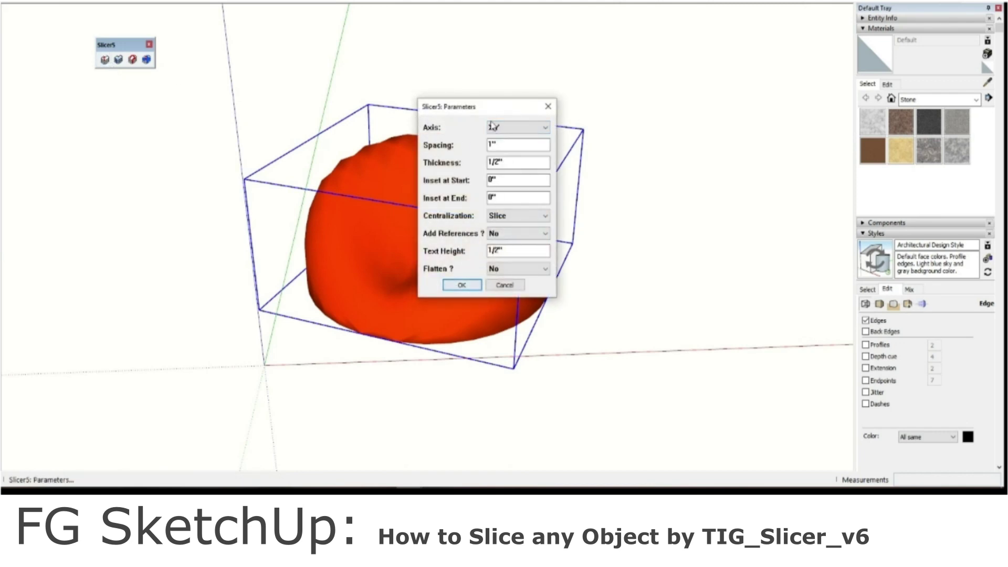
{"action": "left_click_drag", "start_coordinate": [498, 114], "coordinate": [683, 109]}
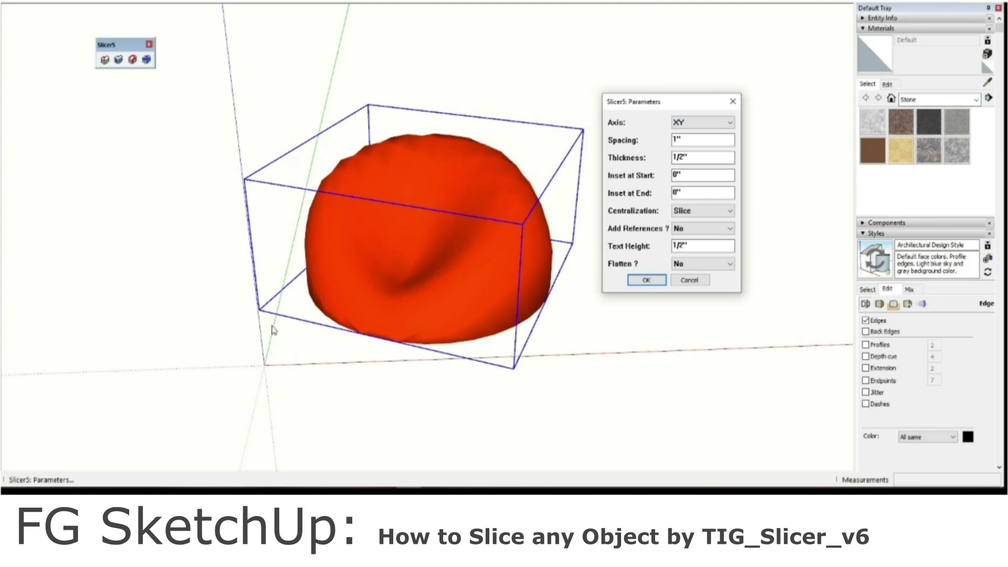
{"action": "left_click", "coordinate": [638, 282]}
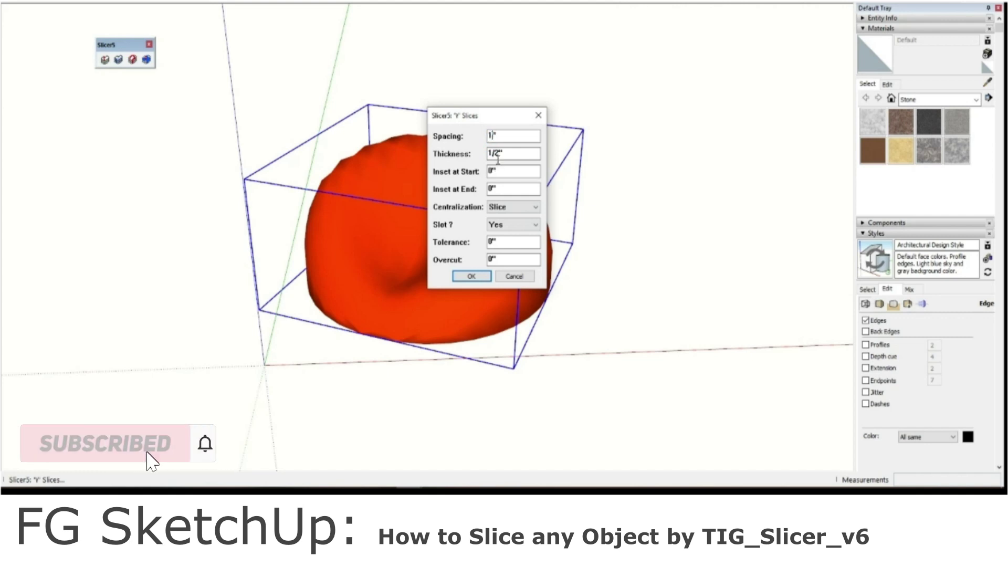
{"action": "left_click", "coordinate": [472, 277]}
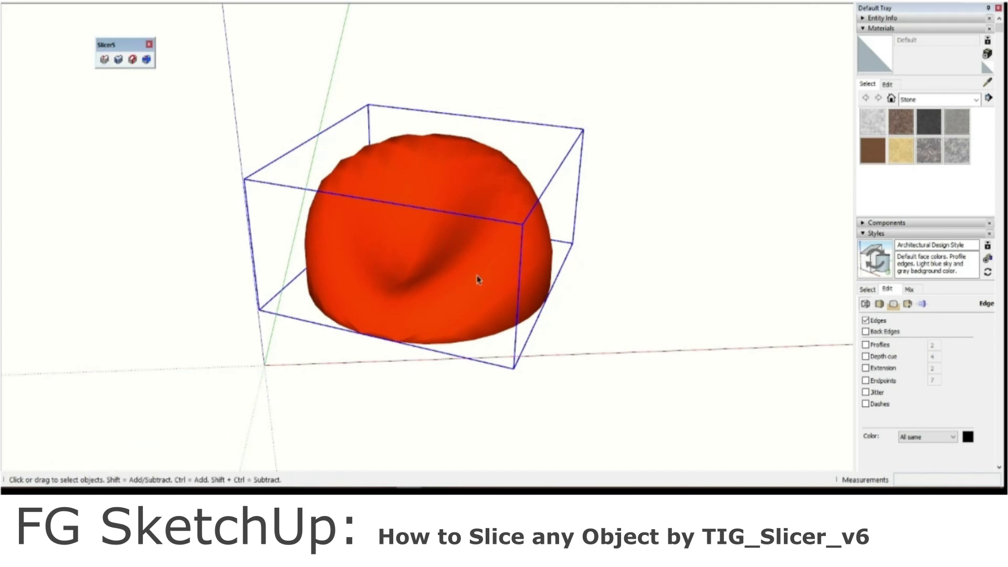
- Orbit and zoom around the sliced dome and turn on Back Edges
{"action": "mouse_move", "coordinate": [473, 234]}
{"action": "middle_mouse_down"}
{"action": "mouse_move", "coordinate": [428, 341]}
{"action": "mouse_move", "coordinate": [490, 243]}
{"action": "mouse_move", "coordinate": [496, 358]}
{"action": "mouse_move", "coordinate": [492, 304]}
{"action": "mouse_move", "coordinate": [439, 180]}
{"action": "mouse_move", "coordinate": [667, 230]}
{"action": "mouse_move", "coordinate": [530, 237]}
{"action": "mouse_move", "coordinate": [395, 225]}
{"action": "mouse_move", "coordinate": [401, 241]}
{"action": "mouse_move", "coordinate": [482, 241]}
{"action": "mouse_move", "coordinate": [335, 245]}
{"action": "mouse_move", "coordinate": [563, 259]}
{"action": "mouse_move", "coordinate": [680, 243]}
{"action": "mouse_move", "coordinate": [546, 231]}
{"action": "mouse_move", "coordinate": [506, 272]}
{"action": "middle_mouse_up"}
{"action": "scroll", "coordinate": [492, 304], "scroll_direction": "up", "scroll_amount": 5}
{"action": "scroll", "coordinate": [492, 305], "scroll_direction": "down", "scroll_amount": 3}
{"action": "key", "text": "k"}
{"action": "key", "text": "k"}
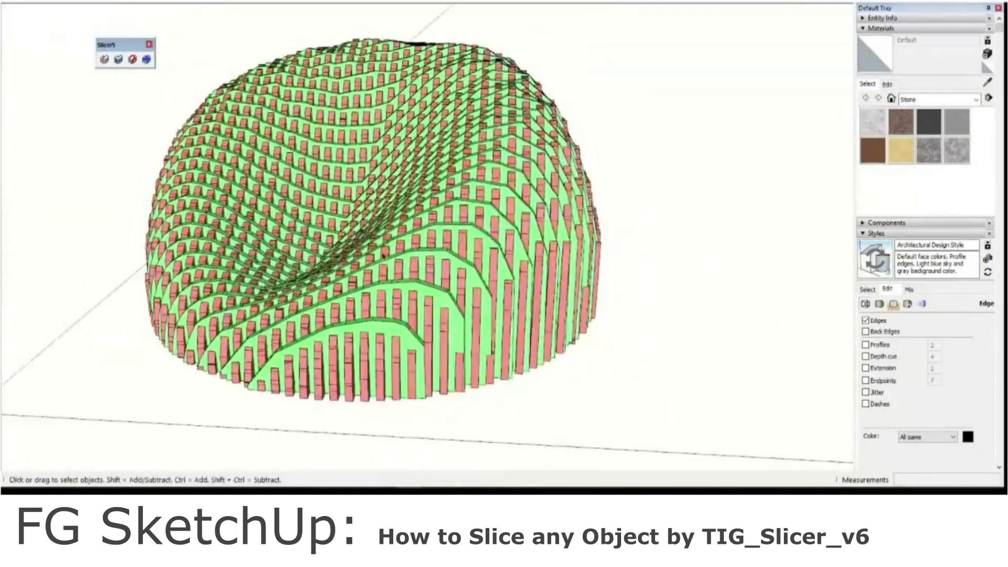
{"action": "scroll", "coordinate": [506, 272], "scroll_direction": "down", "scroll_amount": 3}
- Move the green slice set upward above the red slices and view both from lower down
{"action": "left_click", "coordinate": [443, 286]}
{"action": "middle_click_drag", "start_coordinate": [443, 286], "coordinate": [535, 276]}
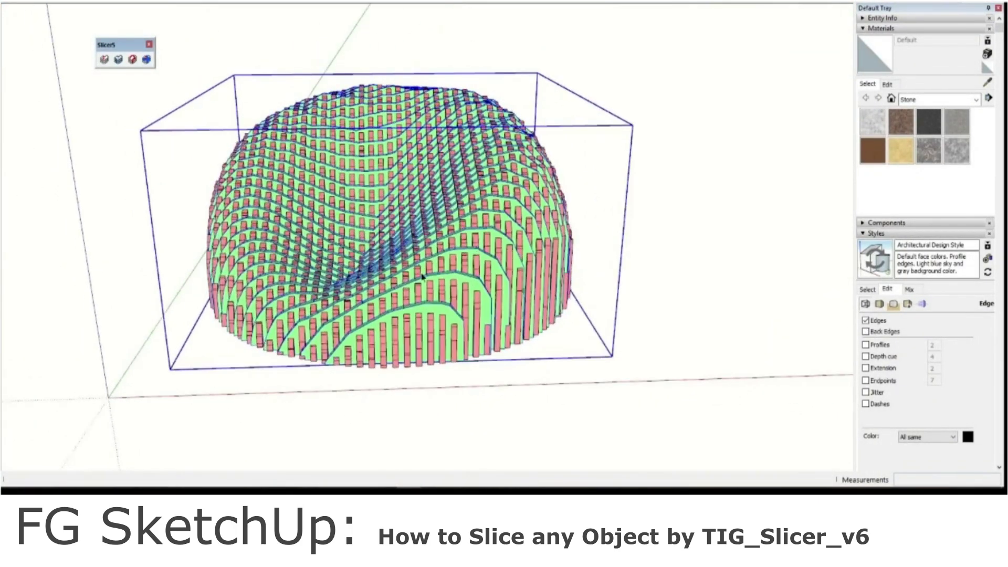
{"action": "key", "text": "m"}
{"action": "left_click", "coordinate": [602, 303]}
{"action": "scroll", "coordinate": [603, 289], "scroll_direction": "down", "scroll_amount": 3}
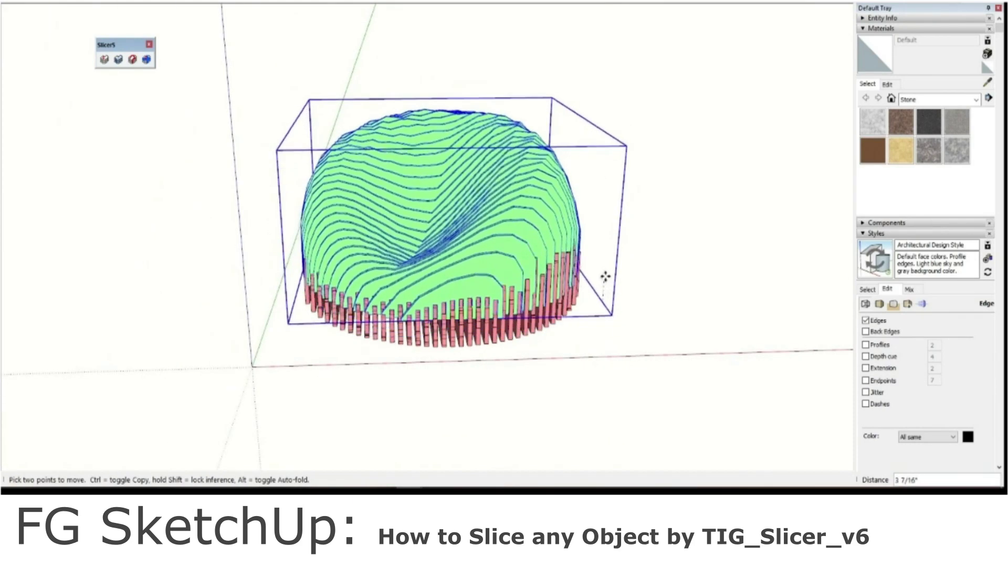
{"action": "left_click", "coordinate": [612, 129]}
{"action": "mouse_move", "coordinate": [612, 128]}
{"action": "middle_mouse_down"}
{"action": "mouse_move", "coordinate": [306, 179]}
{"action": "mouse_move", "coordinate": [506, 378]}
{"action": "mouse_move", "coordinate": [504, 304]}
{"action": "mouse_move", "coordinate": [509, 380]}
{"action": "mouse_move", "coordinate": [422, 167]}
{"action": "mouse_move", "coordinate": [612, 285]}
{"action": "mouse_move", "coordinate": [414, 194]}
{"action": "mouse_move", "coordinate": [558, 255]}
{"action": "mouse_move", "coordinate": [299, 322]}
{"action": "mouse_move", "coordinate": [587, 275]}
{"action": "mouse_move", "coordinate": [474, 313]}
{"action": "middle_mouse_up"}
{"action": "key", "text": "space"}
{"action": "left_click", "coordinate": [473, 310]}
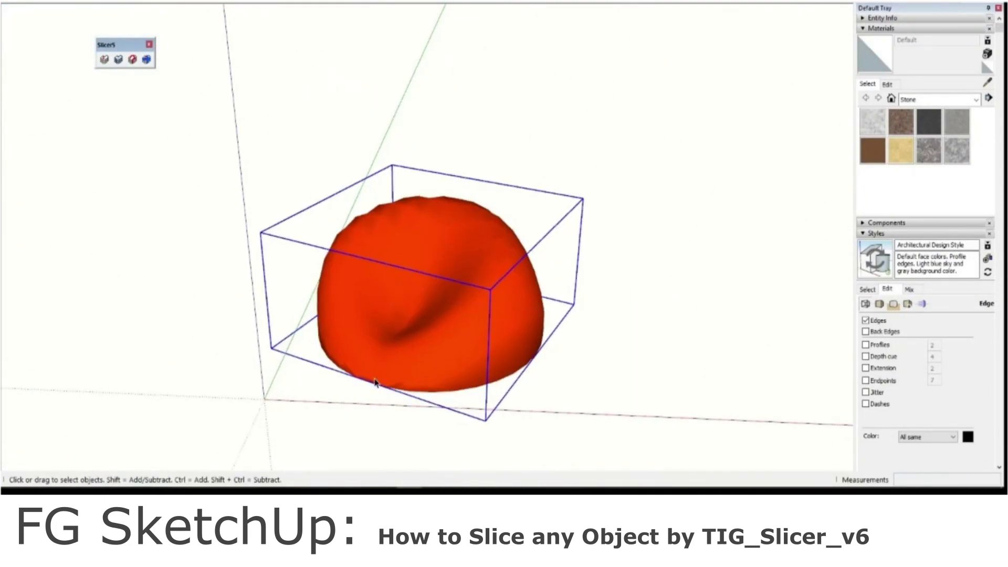
- Slice the red blob along X and Z, accepting the default Z slice settings
{"action": "scroll", "coordinate": [389, 231], "scroll_direction": "up", "scroll_amount": 2}
{"action": "left_click", "coordinate": [104, 58]}
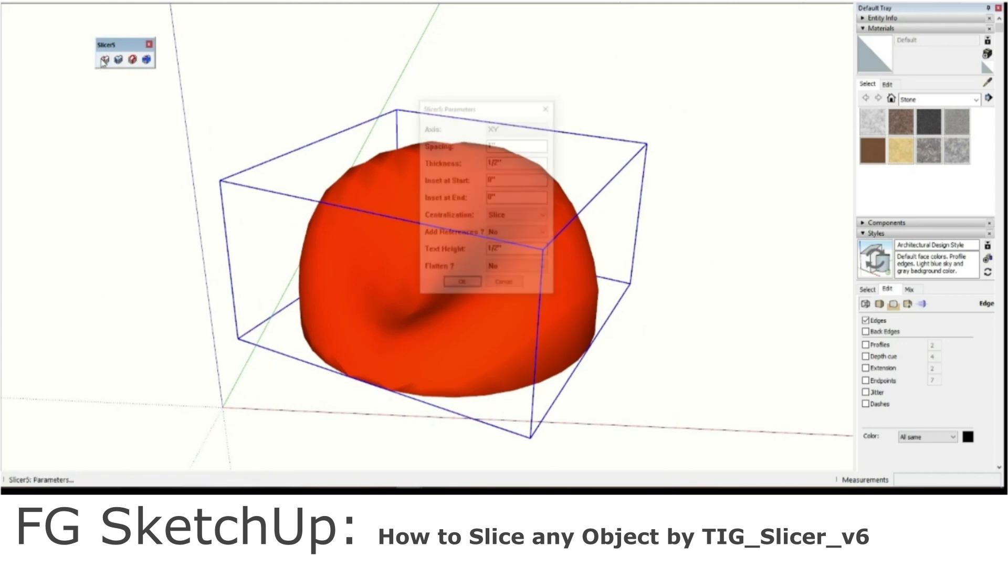
{"action": "left_click", "coordinate": [524, 128]}
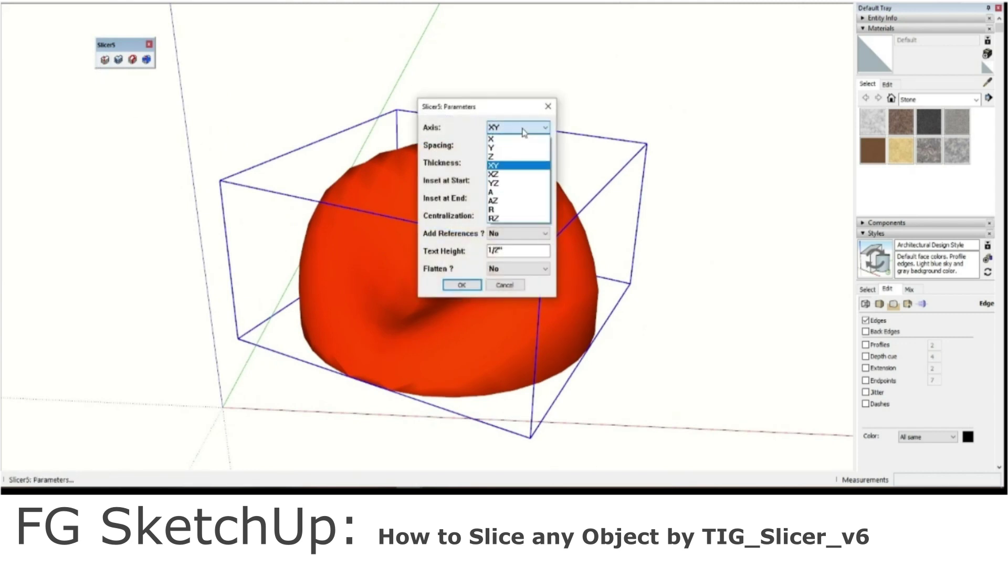
{"action": "left_click", "coordinate": [518, 175]}
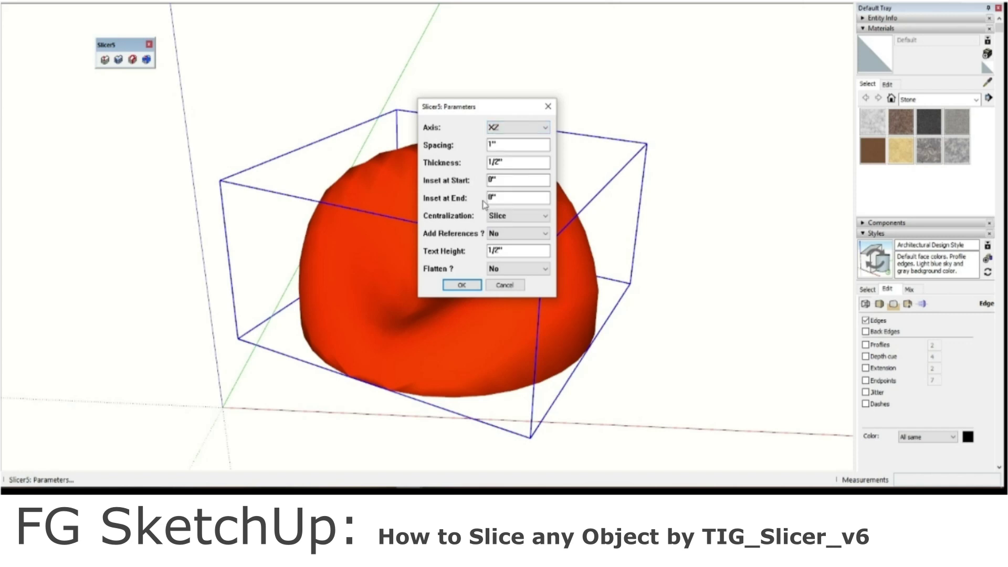
{"action": "left_click", "coordinate": [471, 286]}
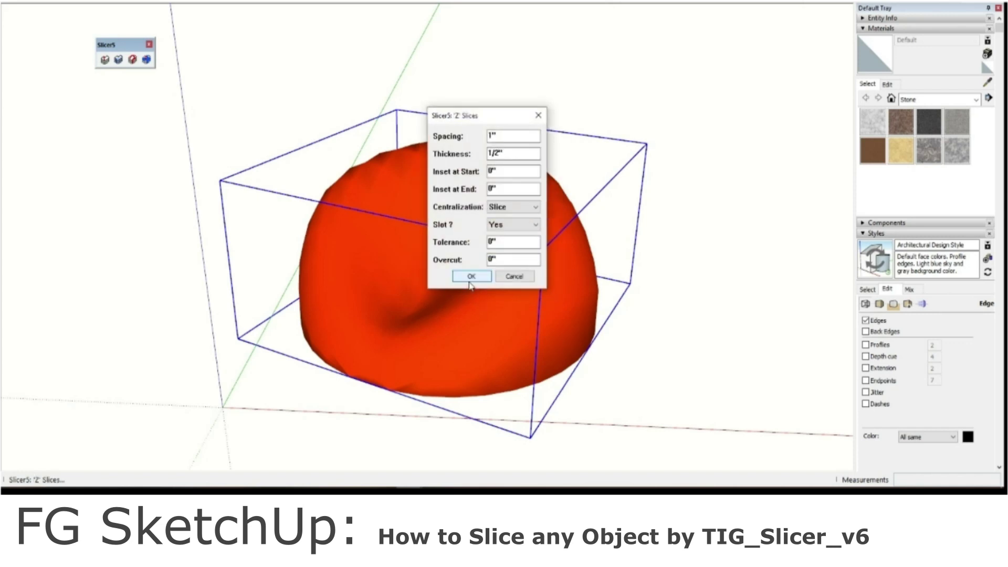
{"action": "left_click", "coordinate": [470, 278]}
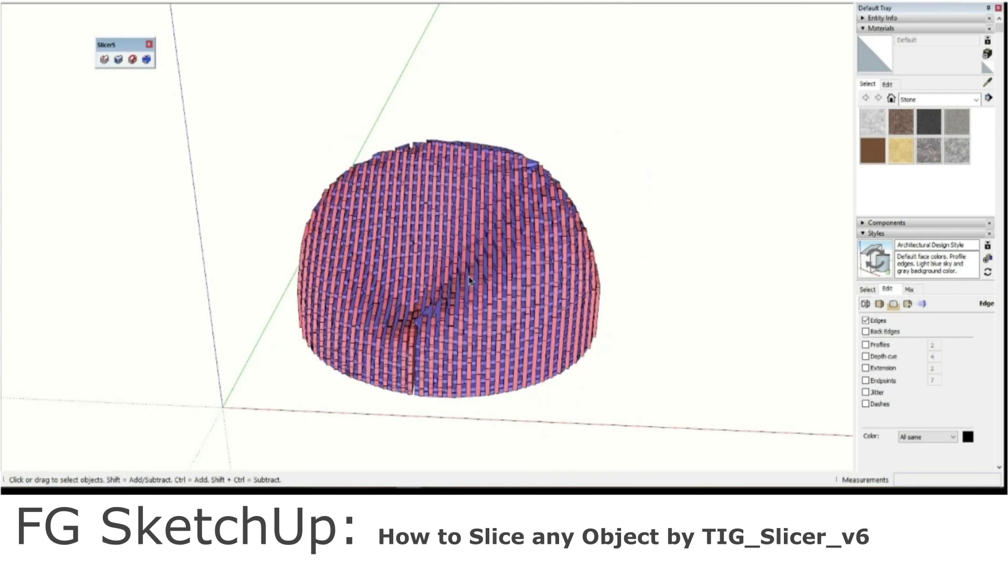
- Move the blue Z slice set beside the red slices and zoom in on both
{"action": "middle_click_drag", "start_coordinate": [477, 295], "coordinate": [422, 202]}
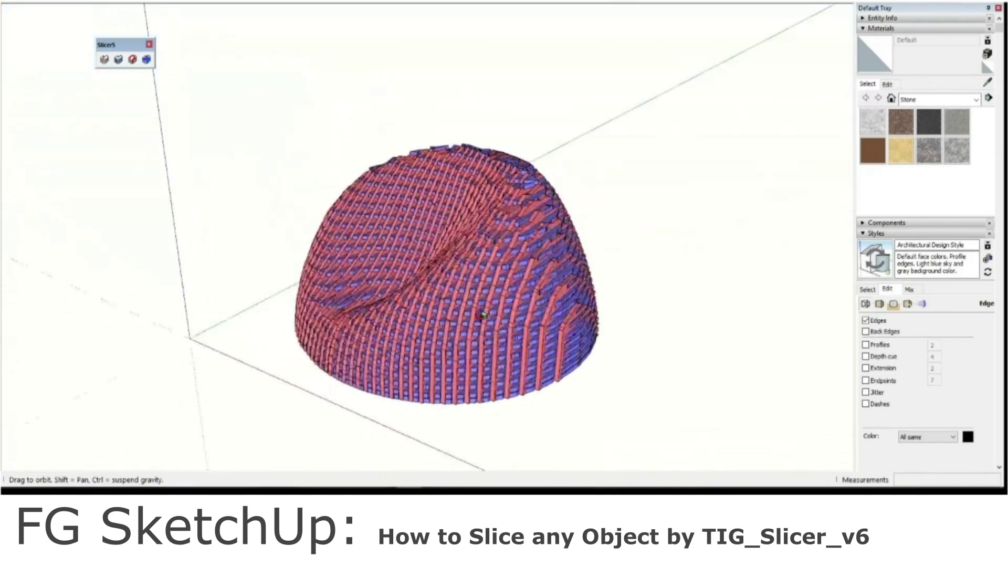
{"action": "middle_click_drag", "start_coordinate": [423, 202], "coordinate": [536, 323]}
{"action": "left_click", "coordinate": [530, 307]}
{"action": "key", "text": "m"}
{"action": "left_click", "coordinate": [530, 357]}
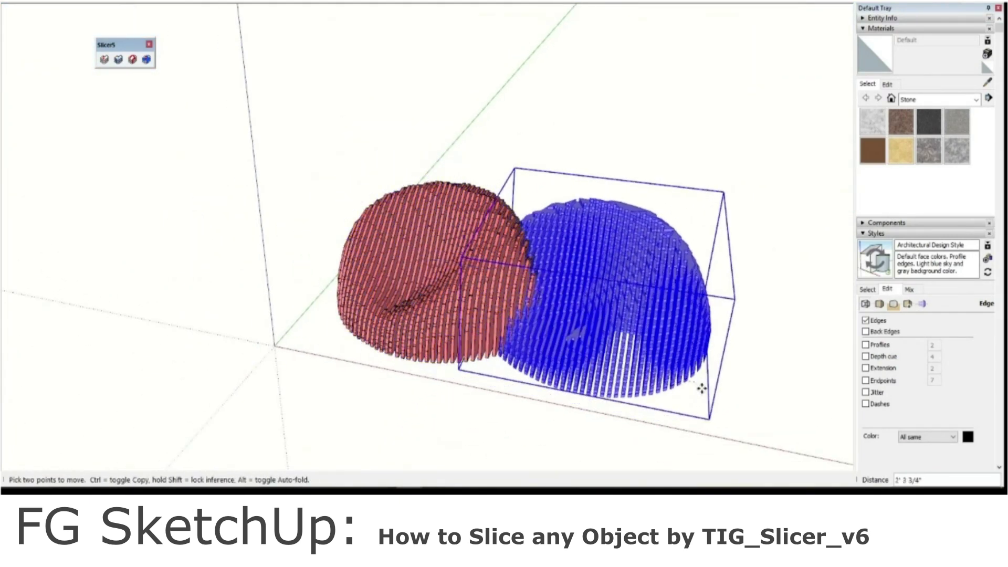
{"action": "left_click", "coordinate": [788, 399]}
{"action": "key", "text": "space"}
{"action": "scroll", "coordinate": [710, 361], "scroll_direction": "up", "scroll_amount": 3}
{"action": "mouse_move", "coordinate": [710, 361]}
{"action": "middle_mouse_down"}
{"action": "mouse_move", "coordinate": [532, 313]}
{"action": "mouse_move", "coordinate": [338, 299]}
{"action": "mouse_move", "coordinate": [319, 288]}
{"action": "mouse_move", "coordinate": [315, 382]}
{"action": "mouse_move", "coordinate": [304, 366]}
{"action": "mouse_move", "coordinate": [538, 339]}
{"action": "mouse_move", "coordinate": [458, 320]}
{"action": "mouse_move", "coordinate": [486, 292]}
{"action": "mouse_move", "coordinate": [650, 225]}
{"action": "mouse_move", "coordinate": [403, 205]}
{"action": "mouse_move", "coordinate": [485, 260]}
{"action": "middle_mouse_up"}
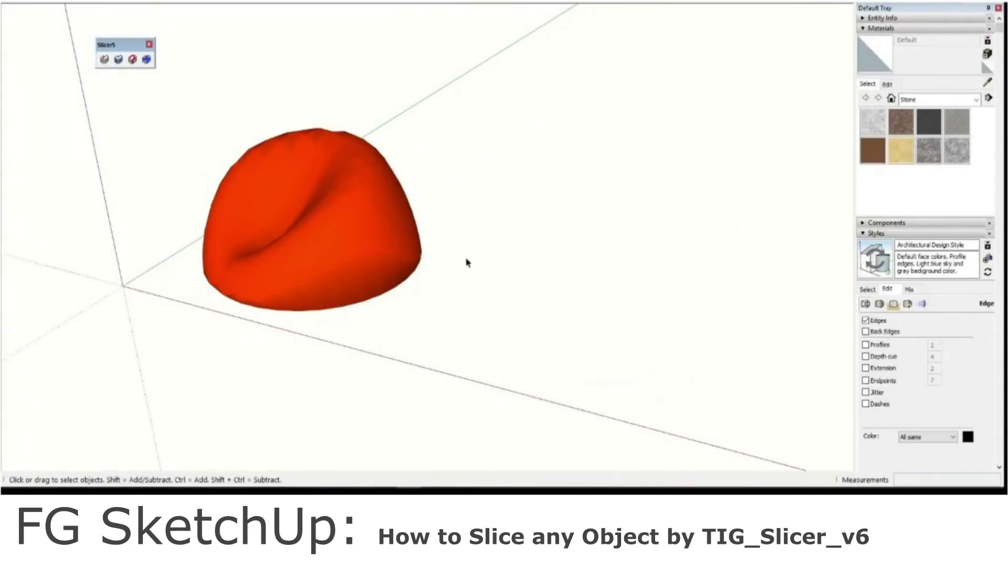
{"action": "scroll", "coordinate": [237, 237], "scroll_direction": "up", "scroll_amount": 2}
{"action": "scroll", "coordinate": [239, 239], "scroll_direction": "up", "scroll_amount": 2}
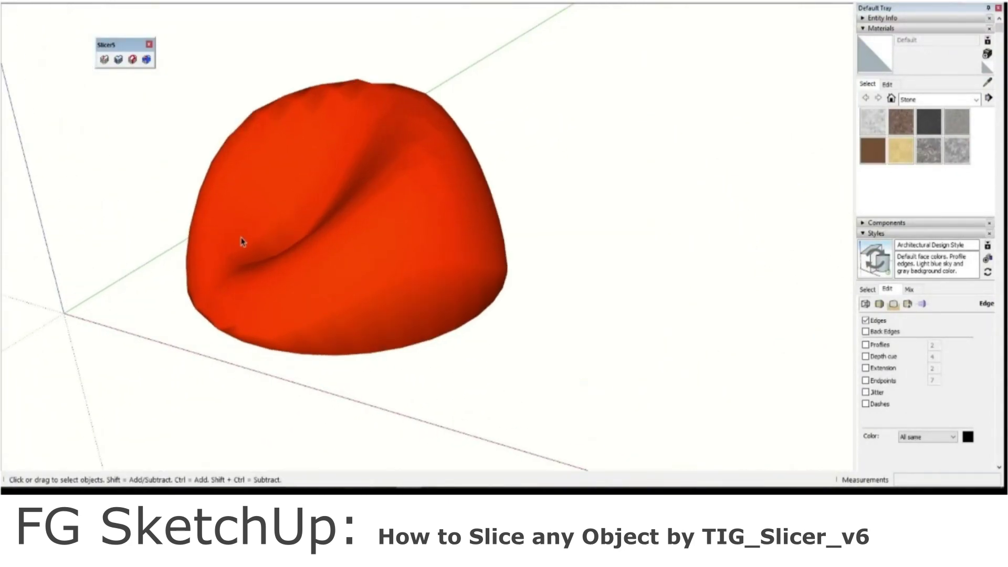
- Slice the red blob along the angled A axis at 30.0 degrees and inspect the grey slices
{"action": "scroll", "coordinate": [241, 241], "scroll_direction": "up", "scroll_amount": 3}
{"action": "scroll", "coordinate": [577, 245], "scroll_direction": "down", "scroll_amount": 4}
{"action": "mouse_move", "coordinate": [540, 243]}
{"action": "middle_mouse_down"}
{"action": "mouse_move", "coordinate": [236, 243]}
{"action": "mouse_move", "coordinate": [456, 262]}
{"action": "middle_mouse_up"}
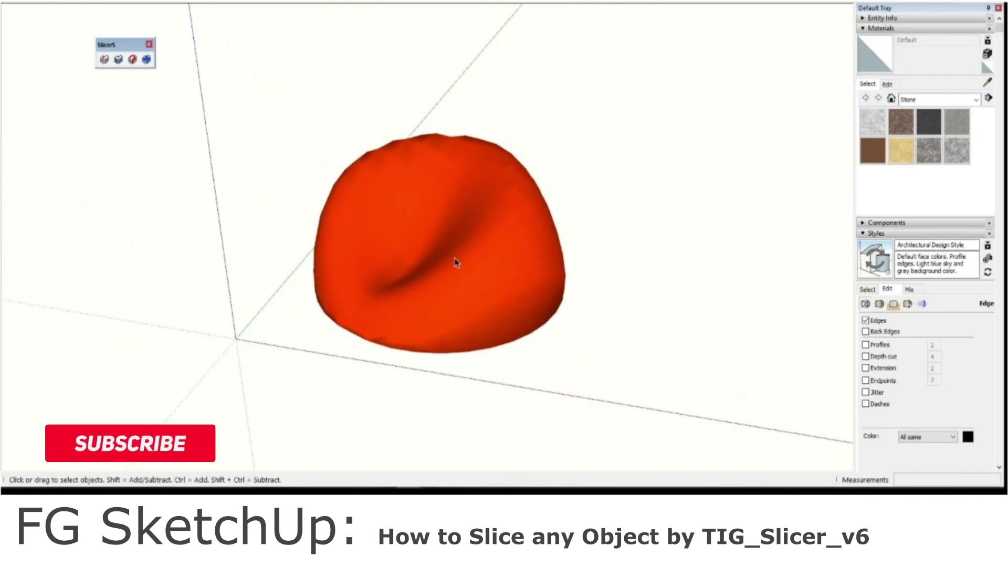
{"action": "left_click", "coordinate": [456, 262]}
{"action": "left_click", "coordinate": [104, 59]}
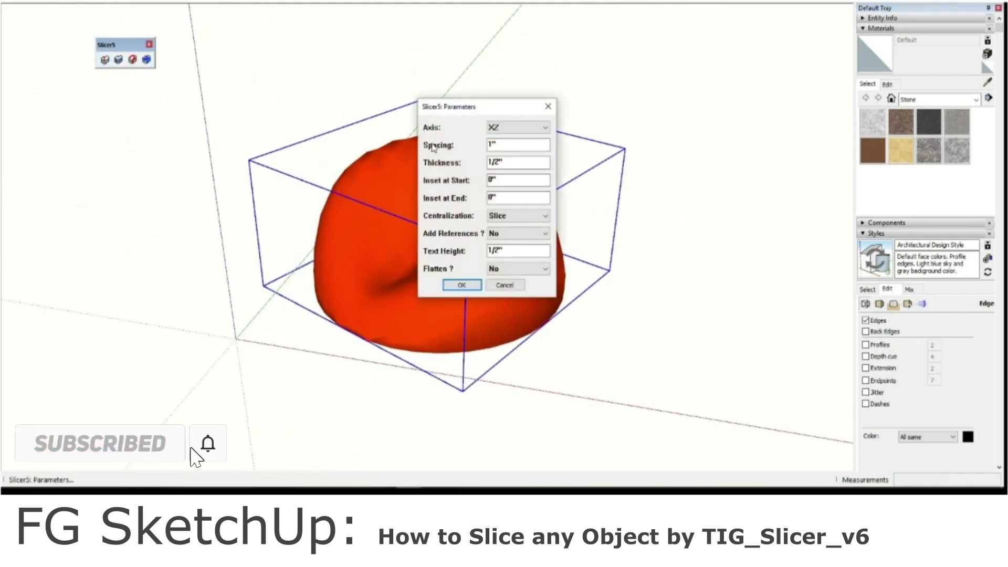
{"action": "left_click", "coordinate": [524, 131]}
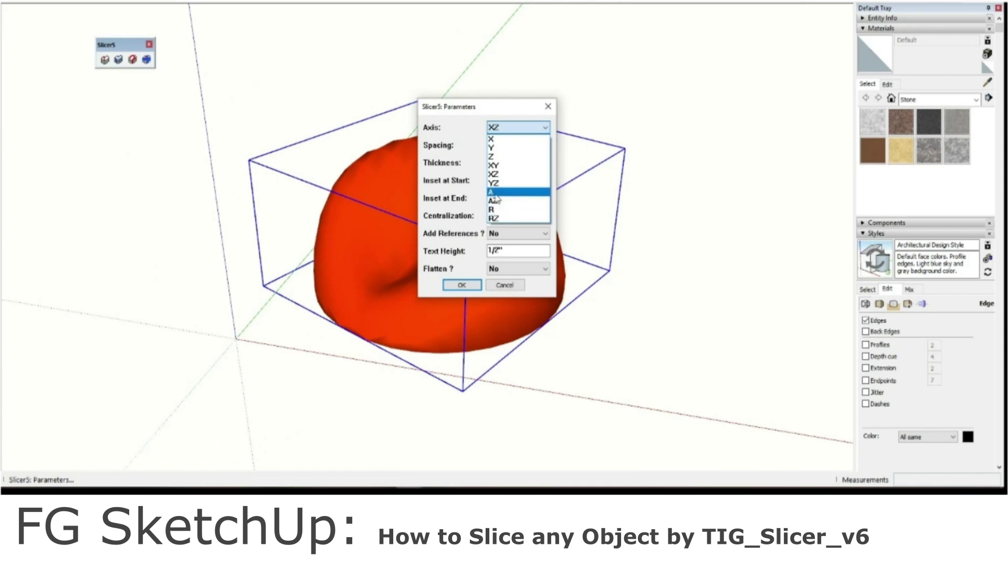
{"action": "left_click", "coordinate": [496, 193]}
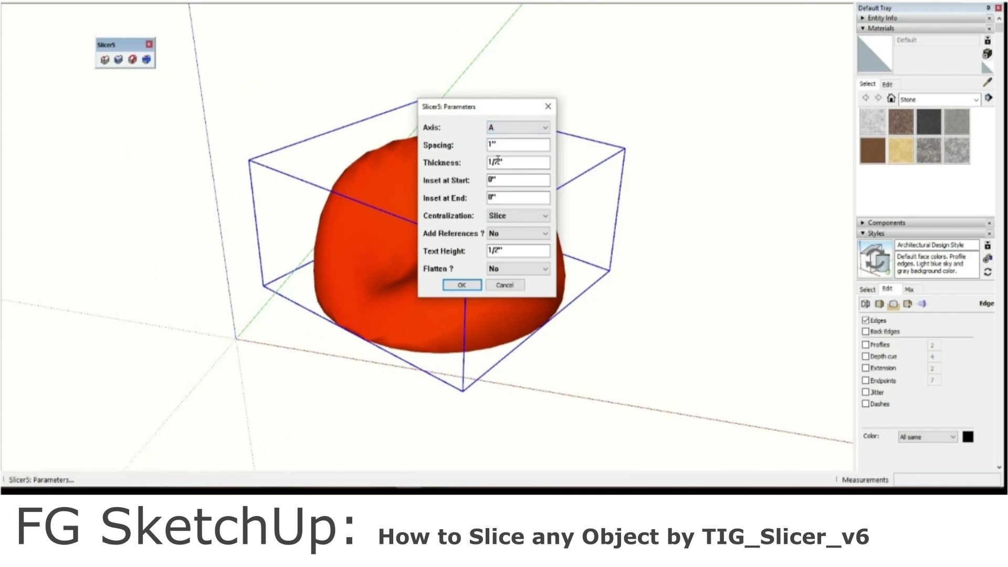
{"action": "left_click", "coordinate": [454, 285]}
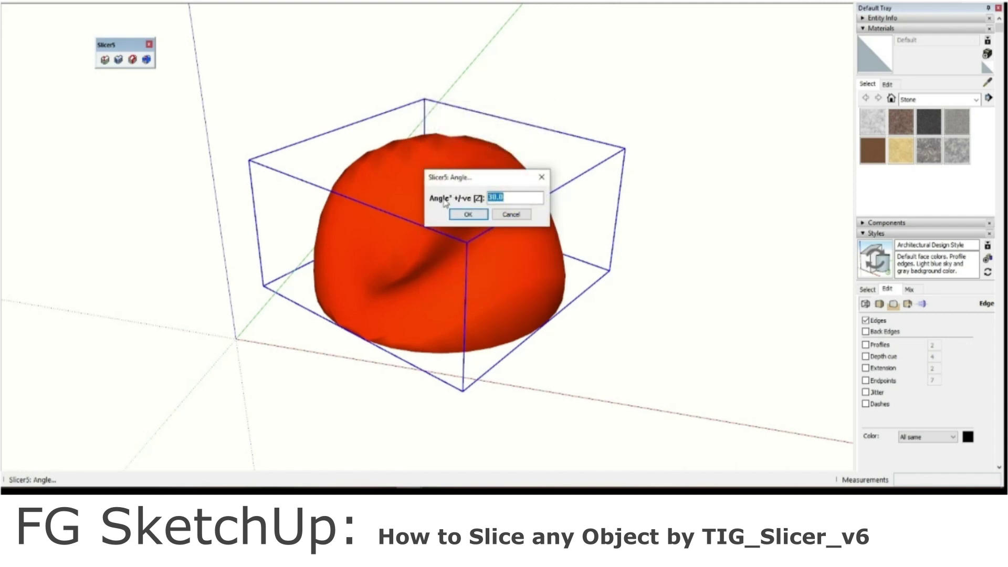
{"action": "left_click", "coordinate": [470, 215]}
{"action": "middle_click_drag", "start_coordinate": [470, 215], "coordinate": [518, 378]}
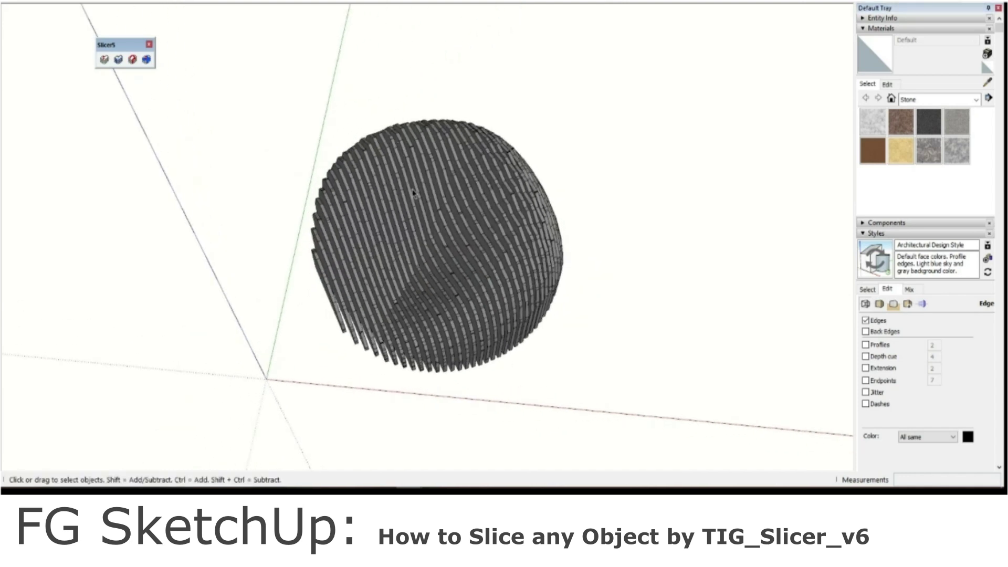
{"action": "left_click", "coordinate": [469, 235]}
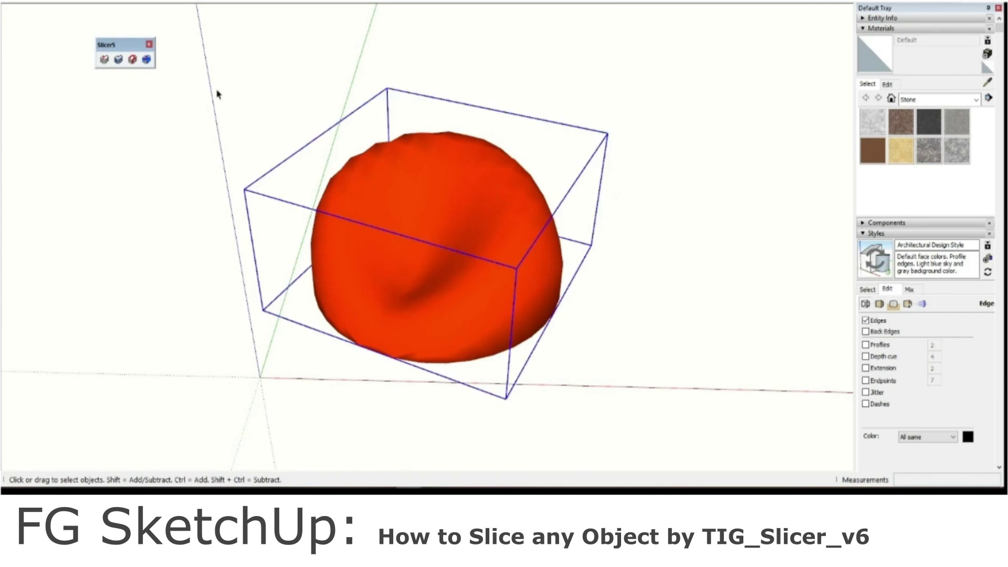
- Run X-axis slicing at 2" spacing with reference labels and flattening turned on
{"action": "left_click", "coordinate": [105, 59]}
{"action": "left_click", "coordinate": [501, 129]}
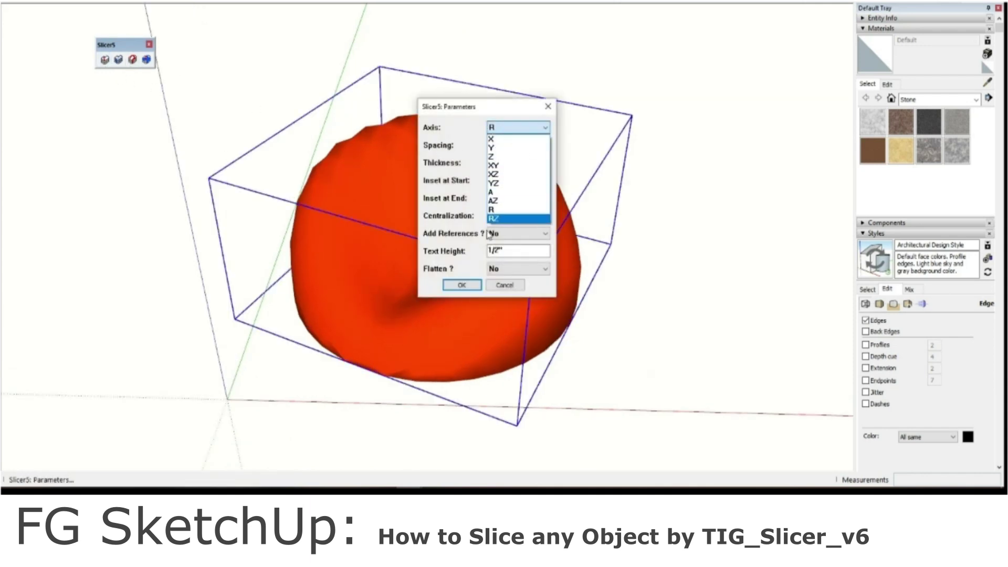
{"action": "left_click", "coordinate": [497, 140]}
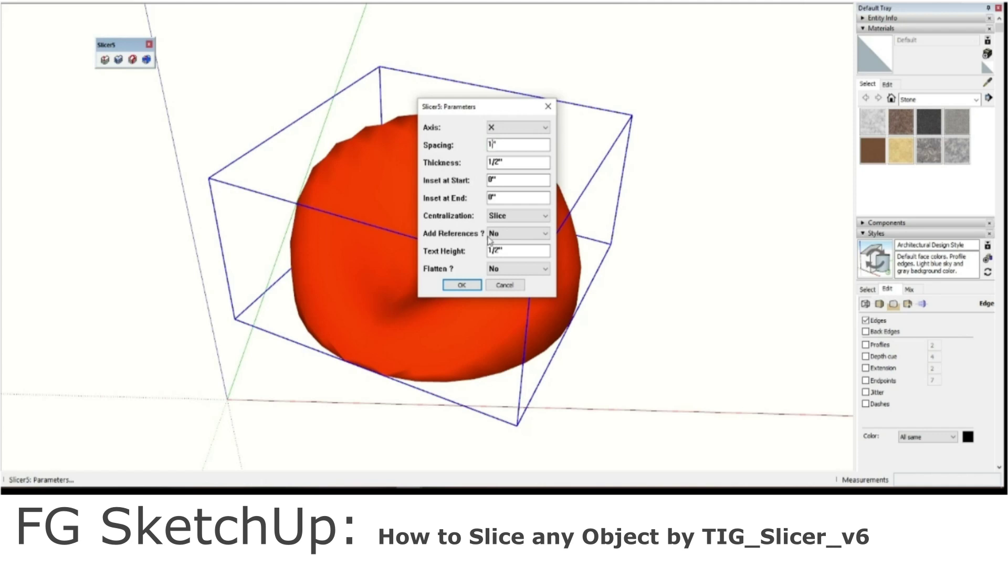
{"action": "type", "text": "2\""}
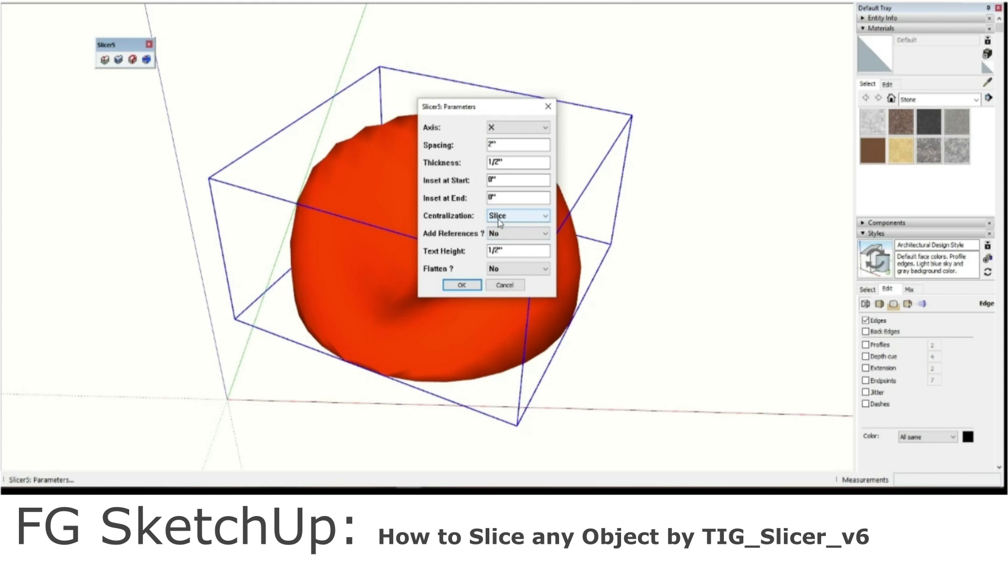
{"action": "left_click", "coordinate": [502, 236]}
{"action": "left_click", "coordinate": [501, 248]}
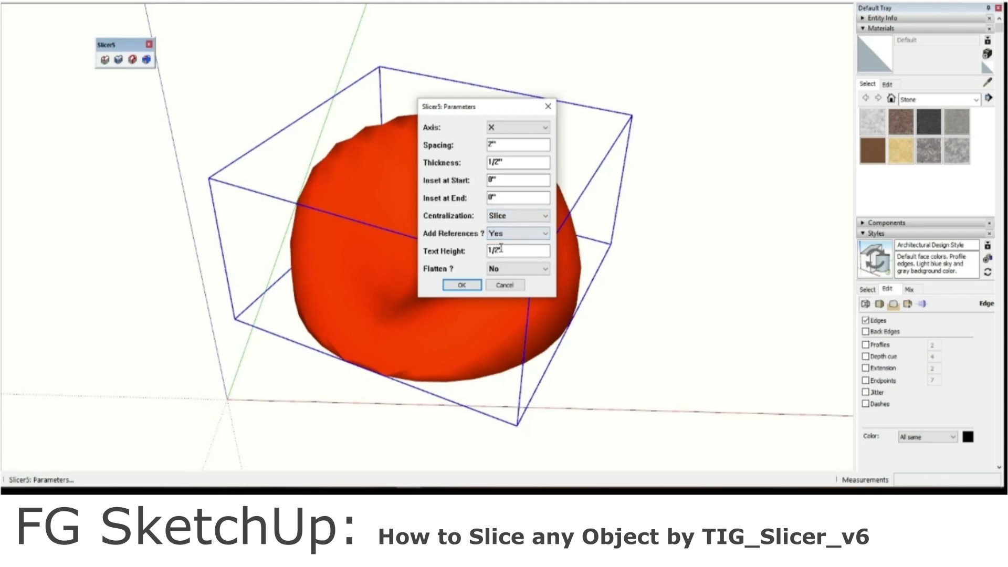
{"action": "left_click", "coordinate": [504, 268]}
{"action": "left_click_drag", "start_coordinate": [499, 250], "coordinate": [480, 249]}
{"action": "left_click", "coordinate": [463, 285]}
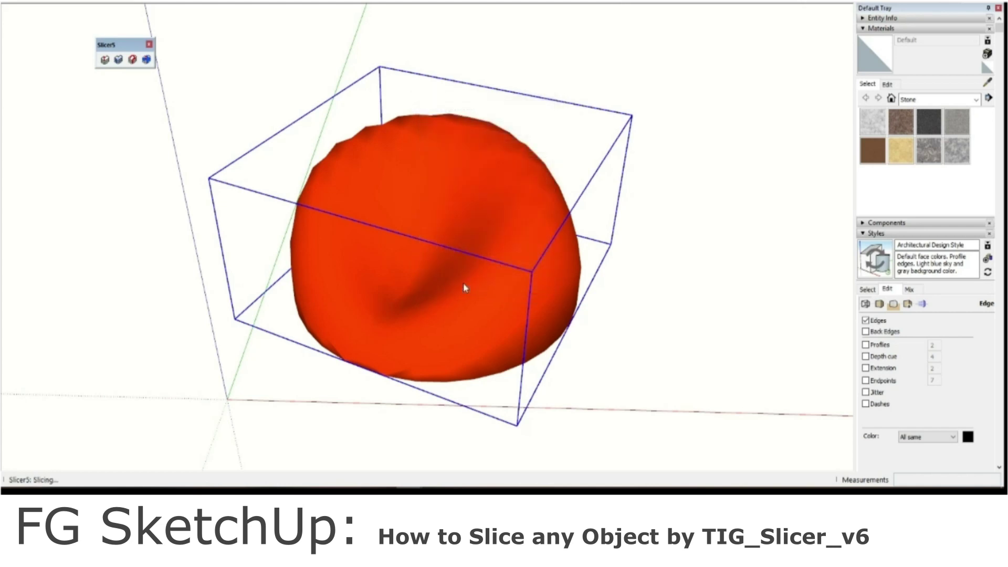
- Inspect the flattened X001–X027 slice layout, then undo back to the solid blob
{"action": "scroll", "coordinate": [464, 286], "scroll_direction": "down", "scroll_amount": 3}
{"action": "scroll", "coordinate": [464, 286], "scroll_direction": "down", "scroll_amount": 3}
{"action": "middle_click_drag", "start_coordinate": [464, 286], "coordinate": [313, 235]}
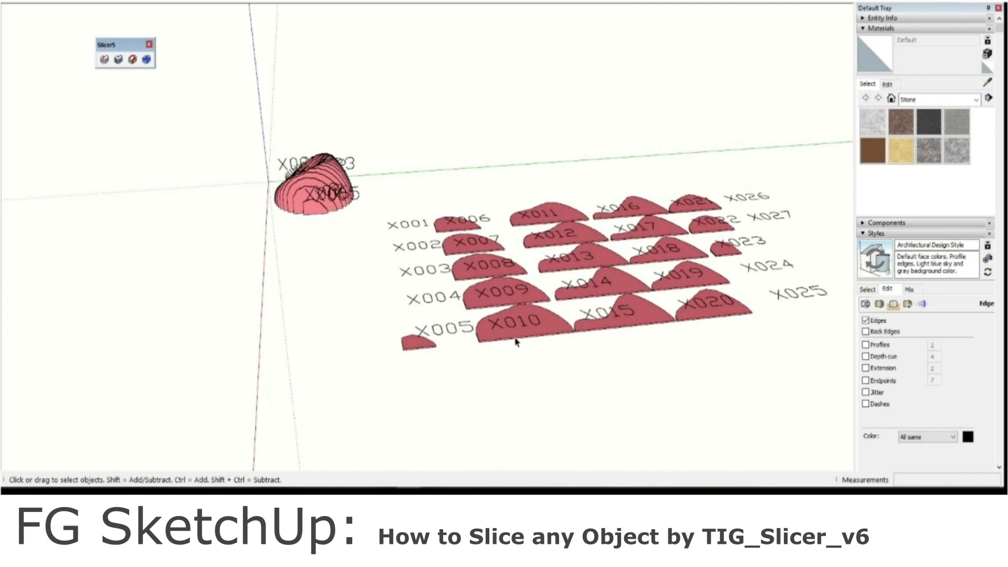
{"action": "middle_click_drag", "start_coordinate": [551, 346], "coordinate": [434, 279]}
{"action": "scroll", "coordinate": [273, 213], "scroll_direction": "up", "scroll_amount": 3}
{"action": "scroll", "coordinate": [273, 213], "scroll_direction": "up", "scroll_amount": 3}
{"action": "mouse_move", "coordinate": [273, 213]}
{"action": "middle_mouse_down"}
{"action": "mouse_move", "coordinate": [247, 223]}
{"action": "mouse_move", "coordinate": [423, 332]}
{"action": "middle_mouse_up"}
{"action": "scroll", "coordinate": [246, 223], "scroll_direction": "down", "scroll_amount": 2}
{"action": "scroll", "coordinate": [241, 226], "scroll_direction": "down", "scroll_amount": 3}
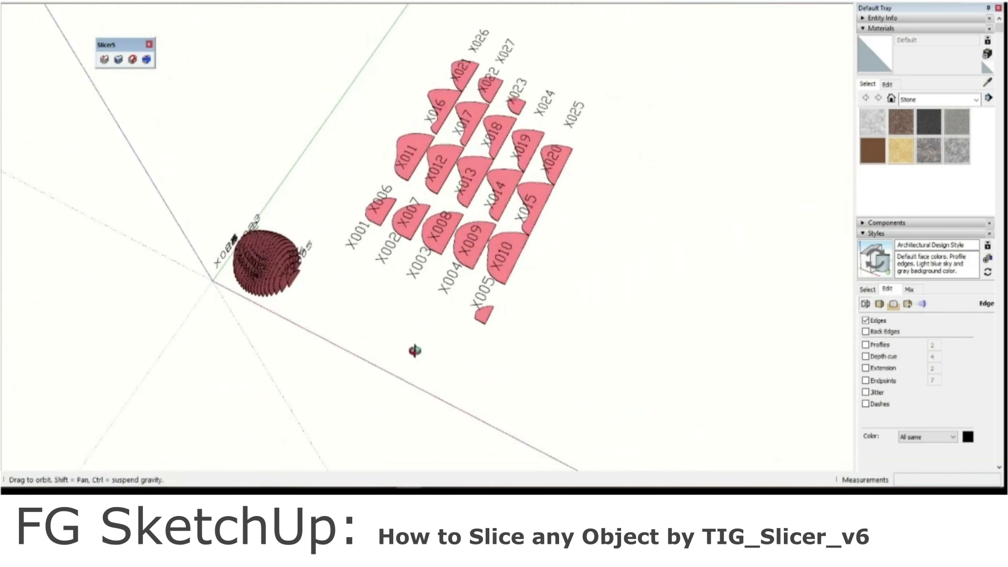
{"action": "key", "text": "ctrl+z"}
{"action": "left_click", "coordinate": [246, 243]}
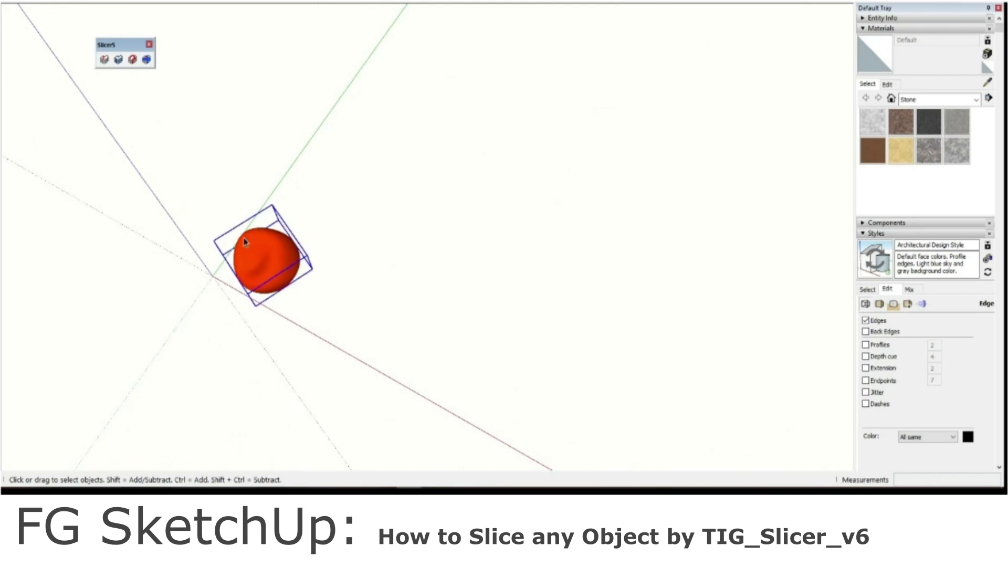
- Run XY slicing on the blob and view the green Y layout beside the X layout
{"action": "left_click", "coordinate": [104, 59]}
{"action": "left_click", "coordinate": [496, 132]}
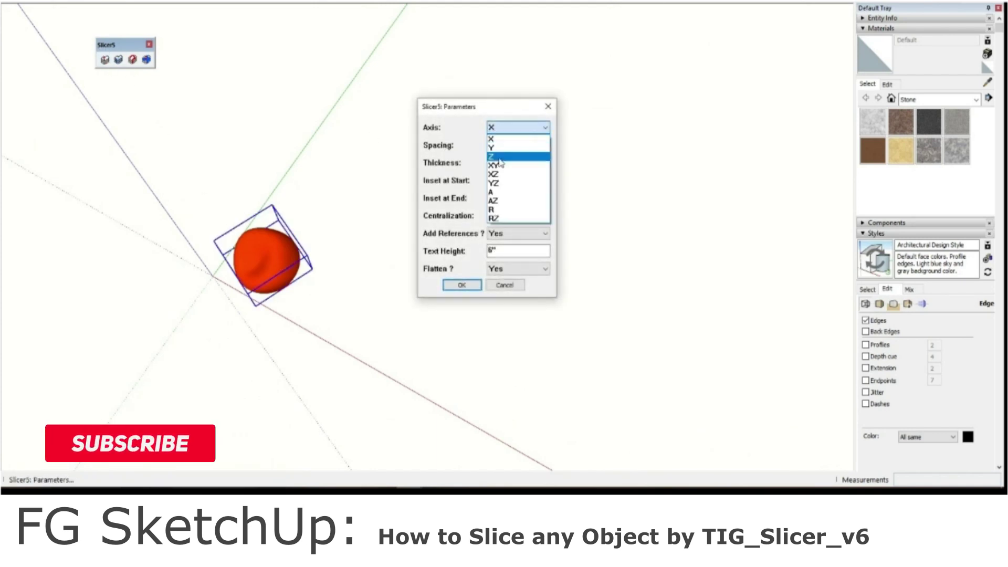
{"action": "left_click", "coordinate": [494, 166]}
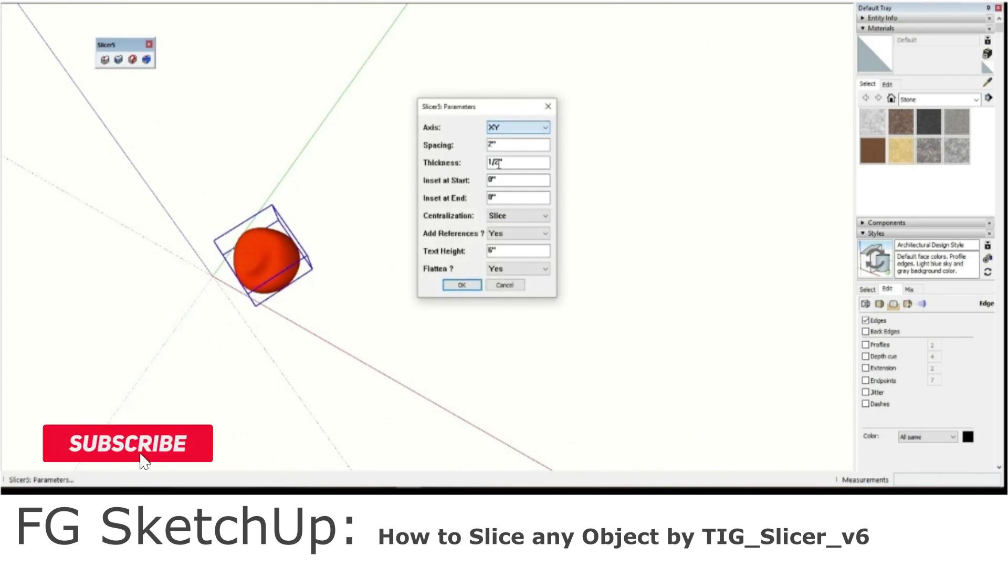
{"action": "left_click", "coordinate": [462, 286]}
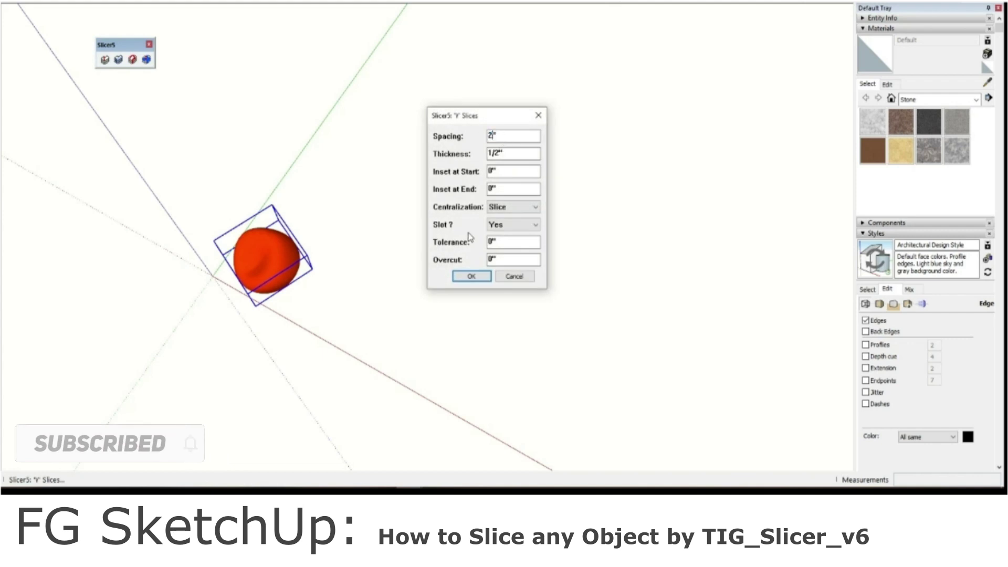
{"action": "left_click", "coordinate": [471, 277]}
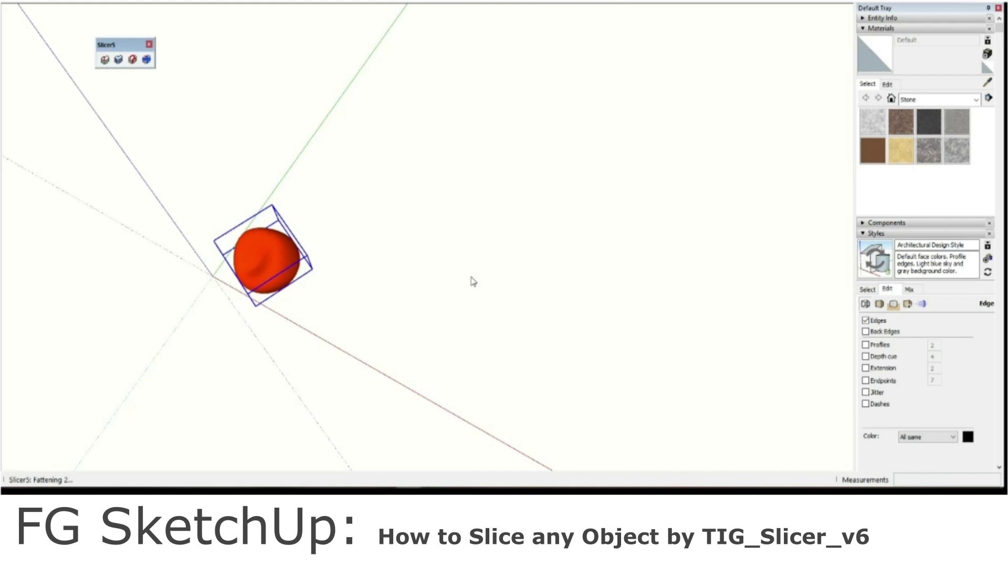
{"action": "mouse_move", "coordinate": [587, 300]}
{"action": "middle_mouse_down"}
{"action": "mouse_move", "coordinate": [522, 306]}
{"action": "mouse_move", "coordinate": [254, 243]}
{"action": "mouse_move", "coordinate": [514, 365]}
{"action": "middle_mouse_up"}
{"action": "scroll", "coordinate": [607, 292], "scroll_direction": "up", "scroll_amount": 2}
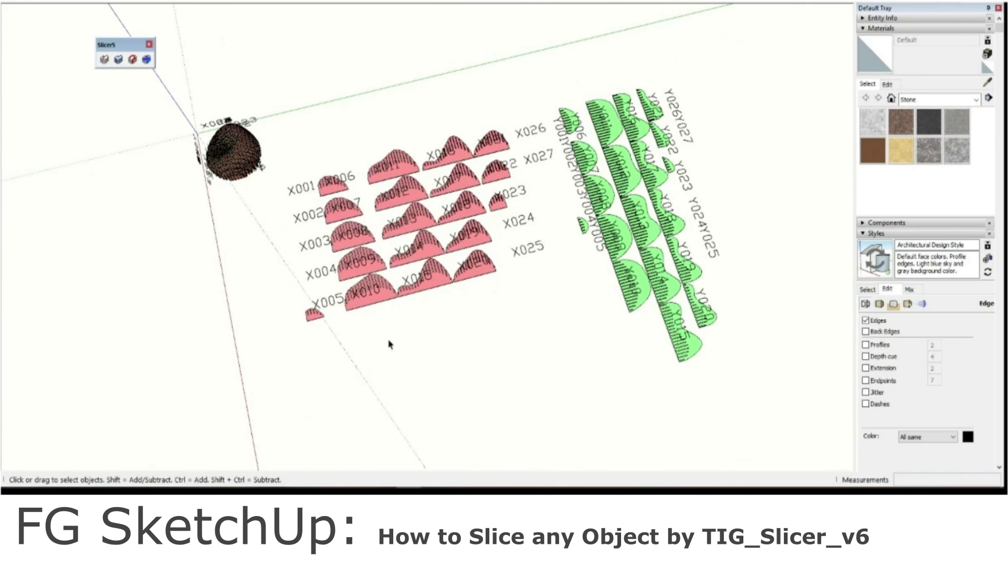
{"action": "middle_click_drag", "start_coordinate": [389, 343], "coordinate": [321, 336]}
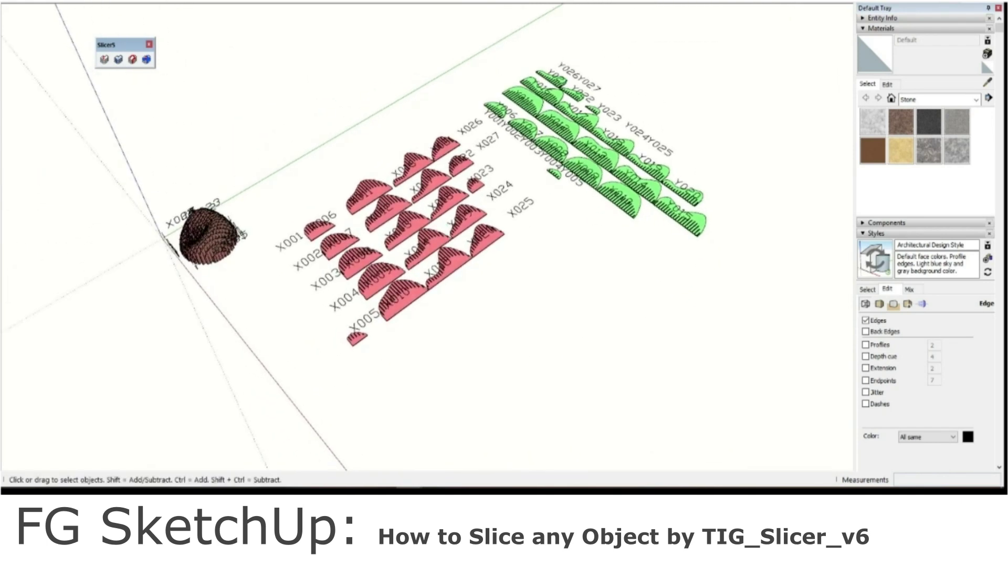